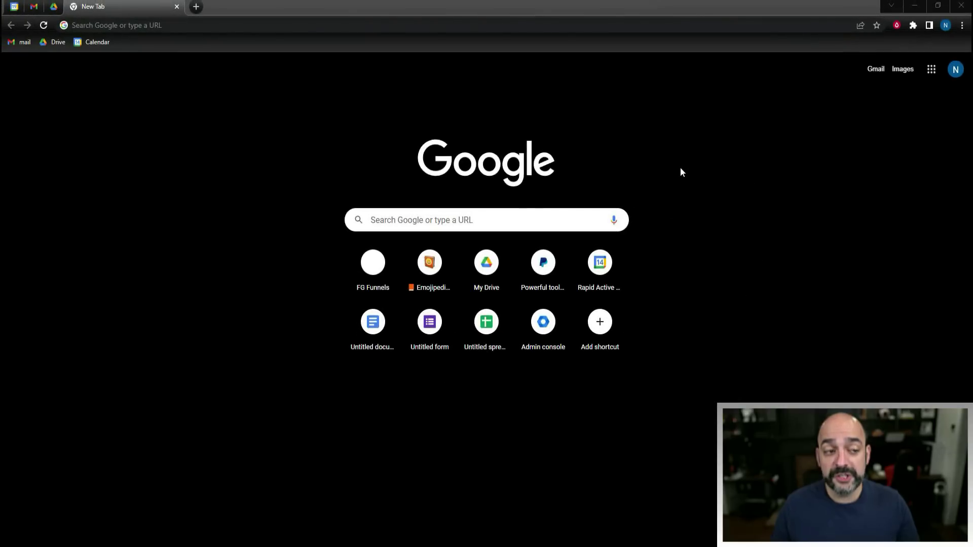
- Switch to the pinned Google Drive tab in Chrome
left_click(55, 9)
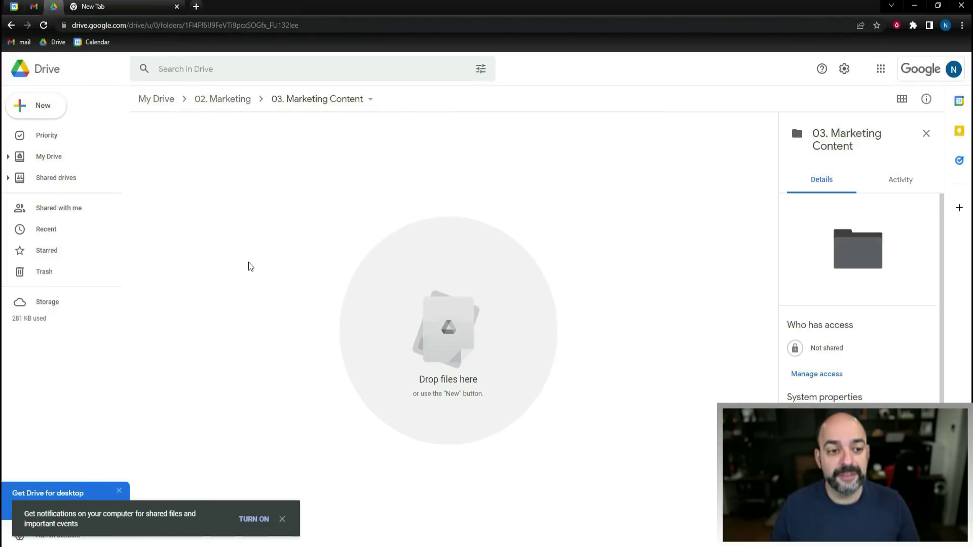
- Go from My Drive into 02. Marketing > 03. Marketing Content and bring up the New menu
left_click(155, 99)
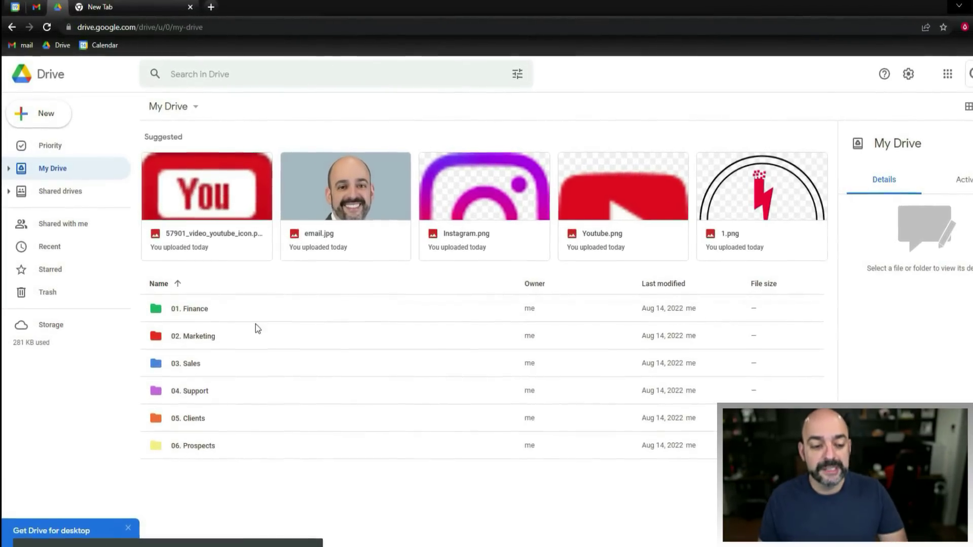
left_click(217, 342)
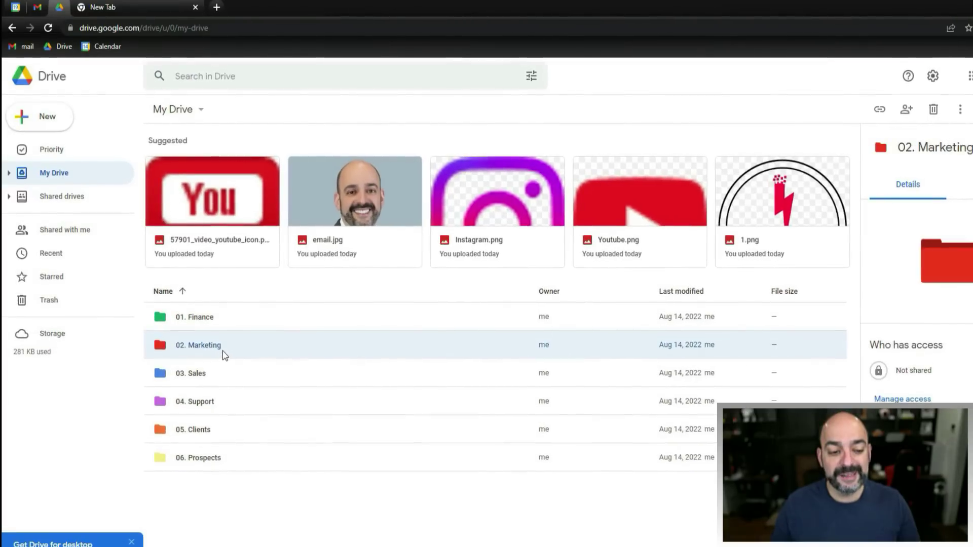
double_click(229, 348)
left_click(206, 237)
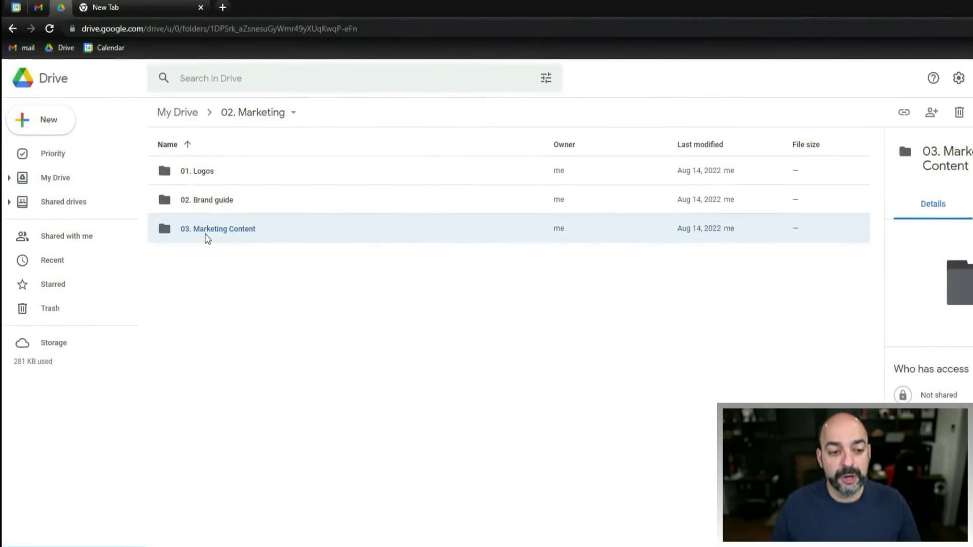
double_click(208, 237)
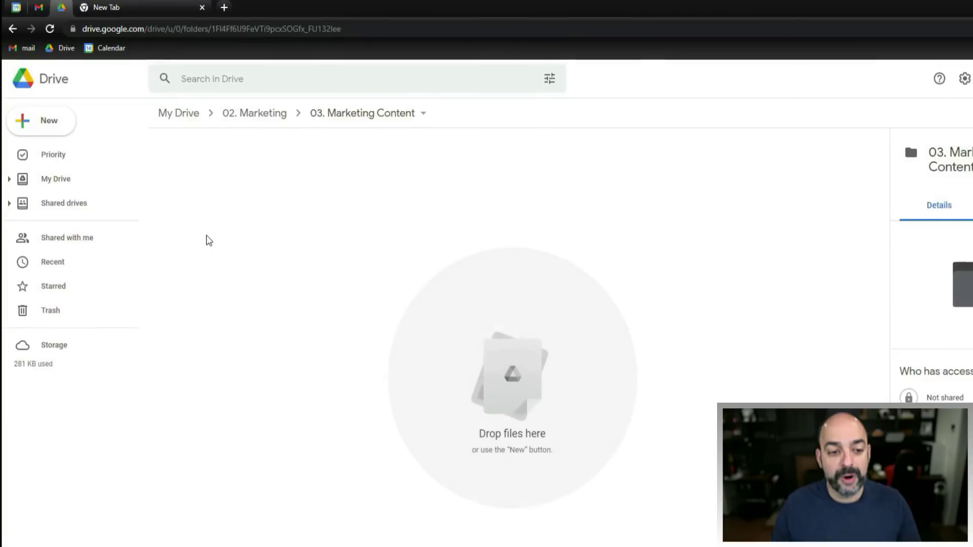
right_click(291, 202)
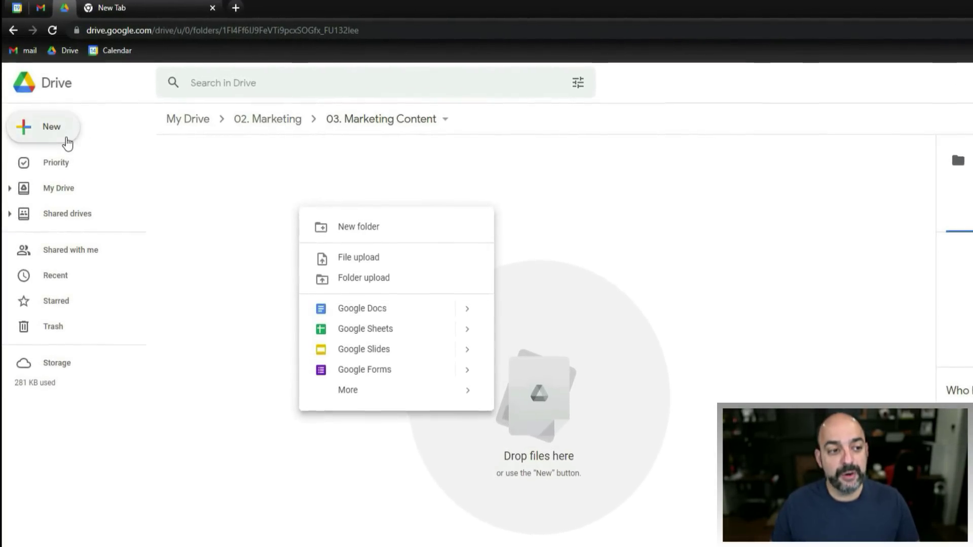
- Create a new Google Doc in the folder titled 'Email Signature'
left_click(424, 324)
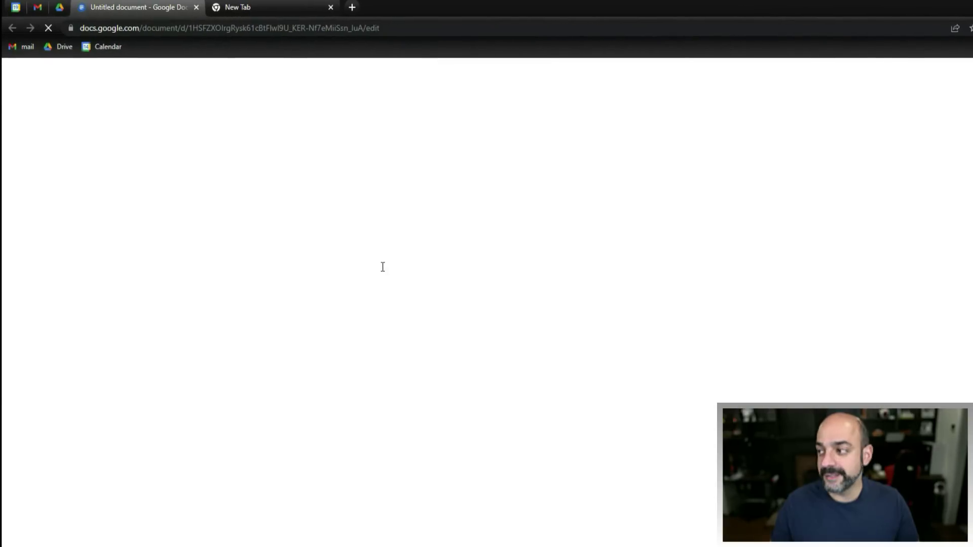
left_click(76, 65)
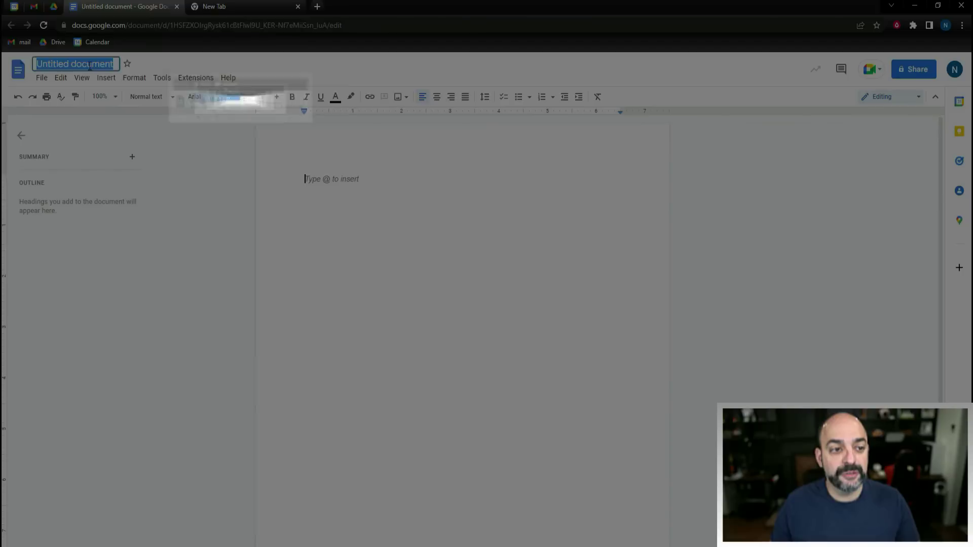
type("Email Signature")
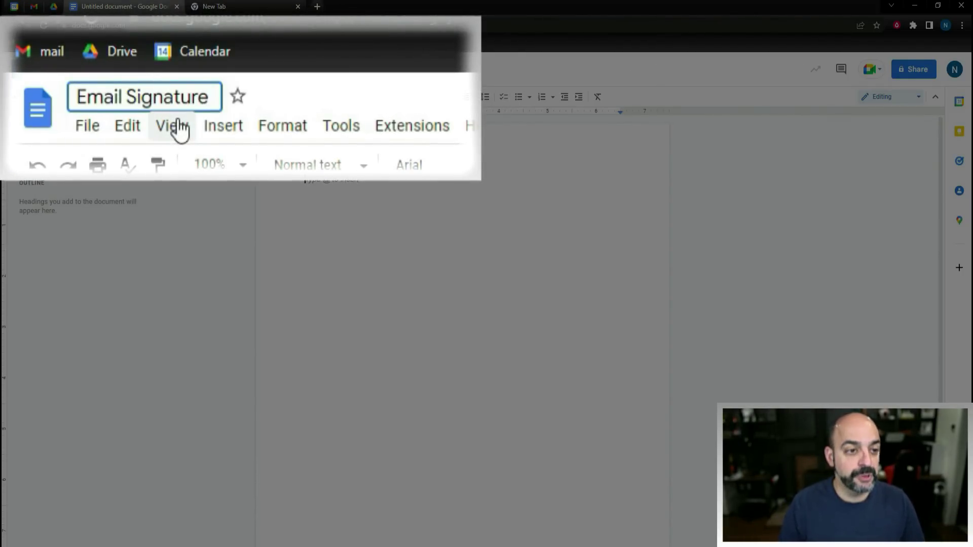
left_click(433, 172)
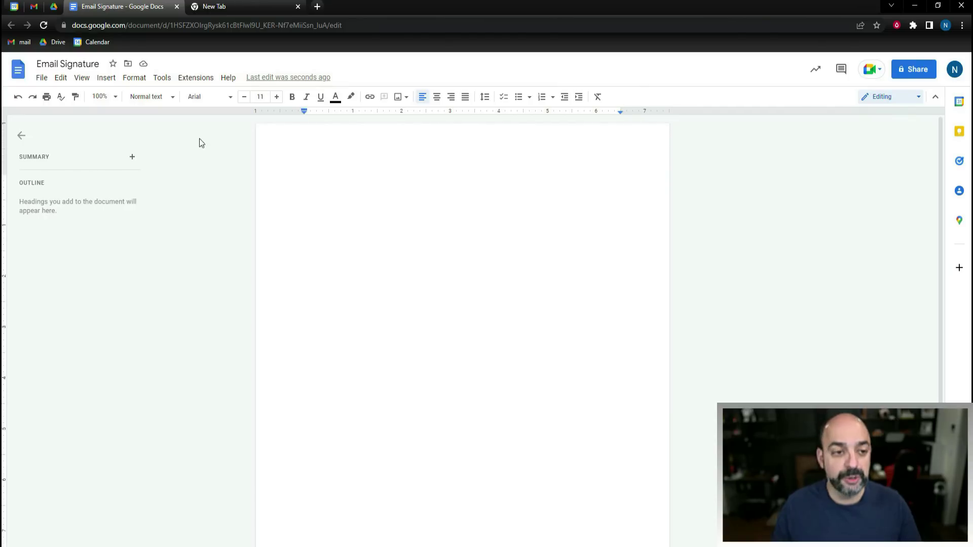
left_click(112, 81)
- Insert a 2x1 table and place the R logo from 02. Marketing > 01. Logos in its left cell
mouse_move(132, 121)
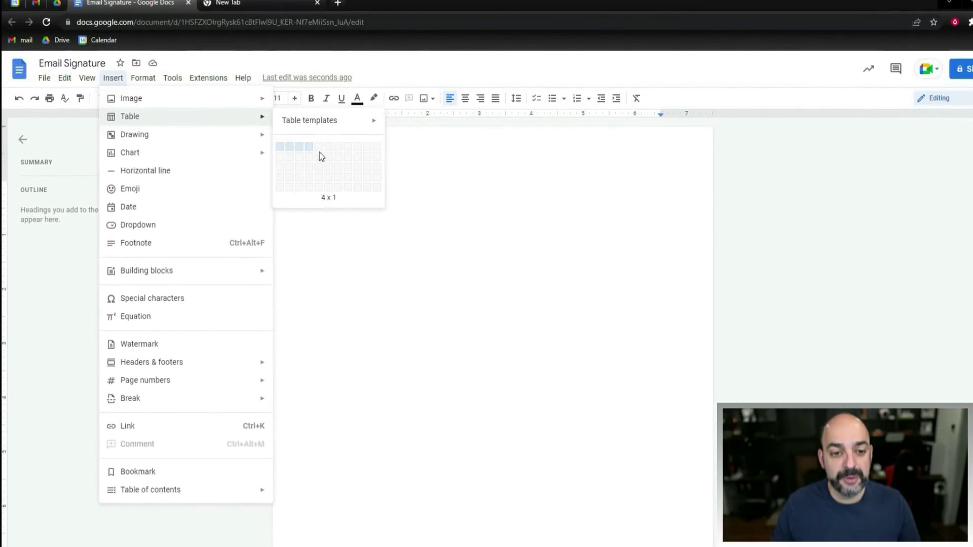
left_click(303, 150)
left_click(116, 78)
mouse_move(149, 99)
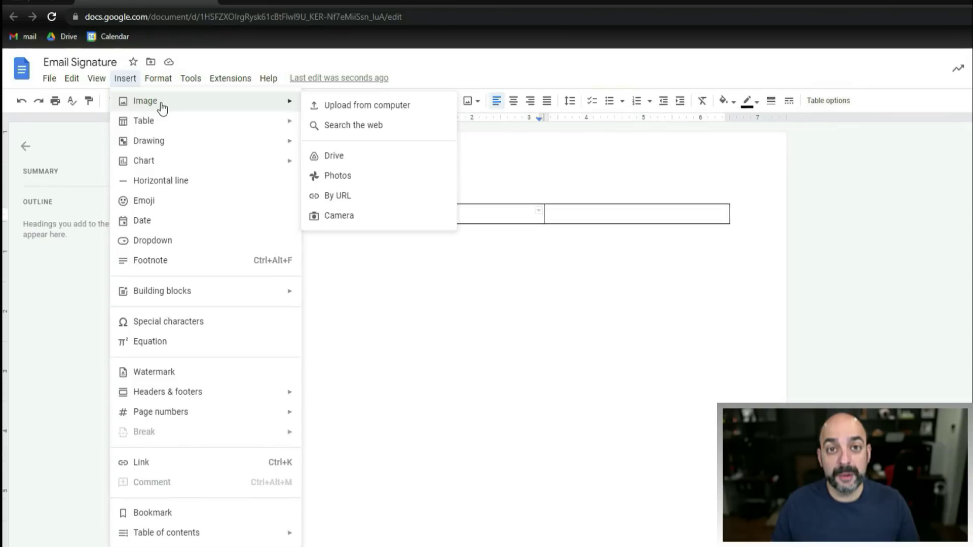
left_click(336, 157)
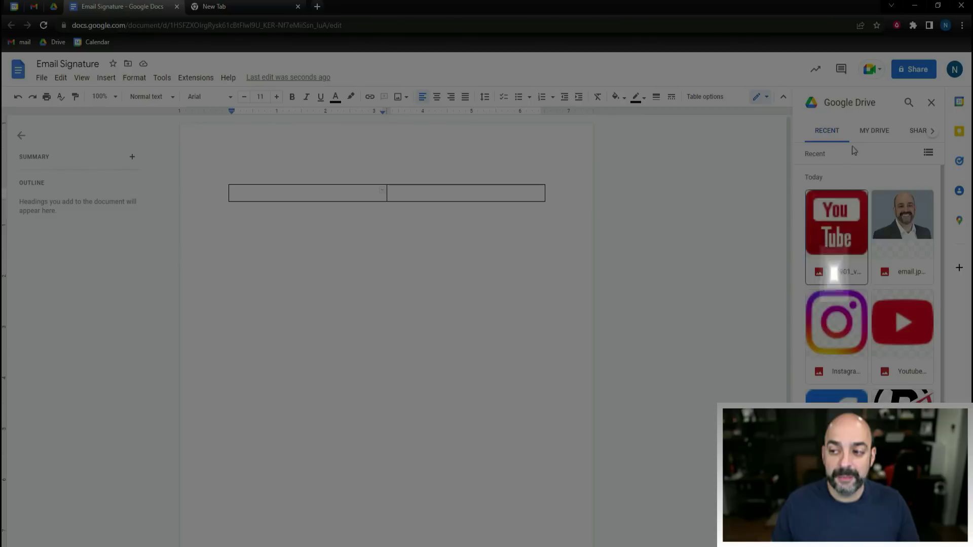
left_click(841, 108)
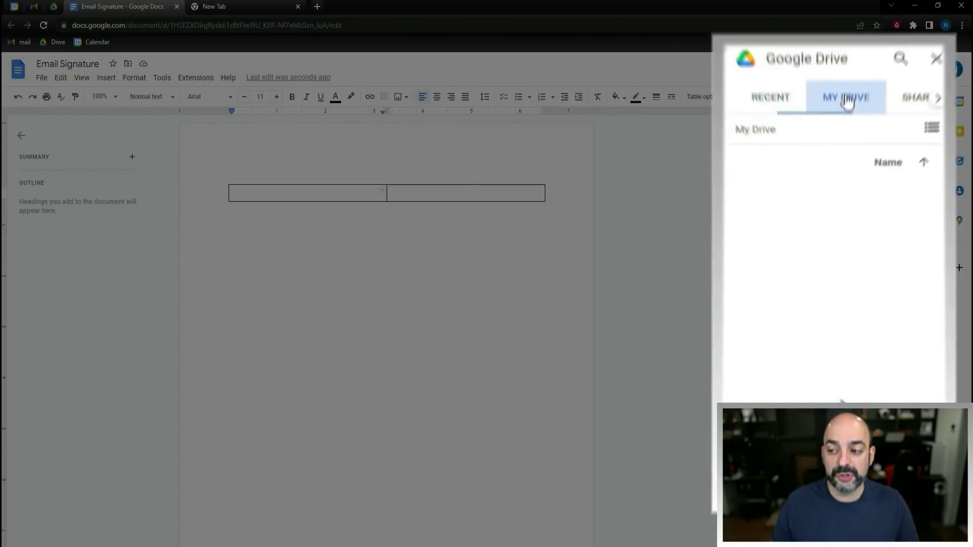
left_click(920, 194)
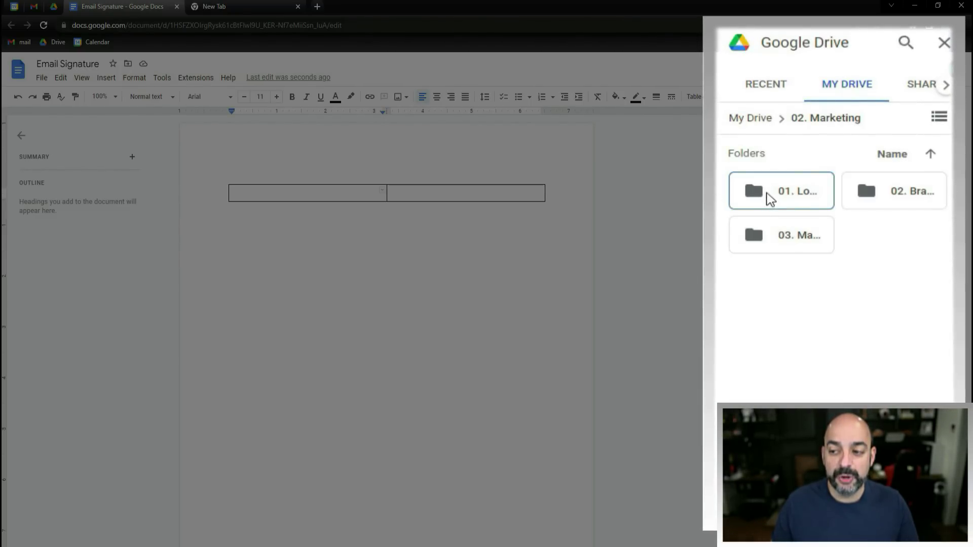
left_click(792, 195)
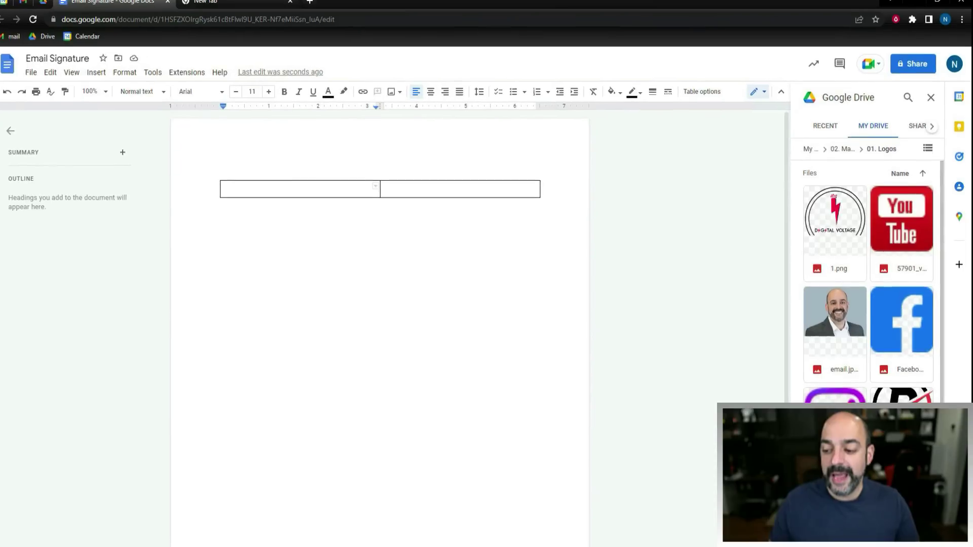
left_click_drag(901, 395, 278, 188)
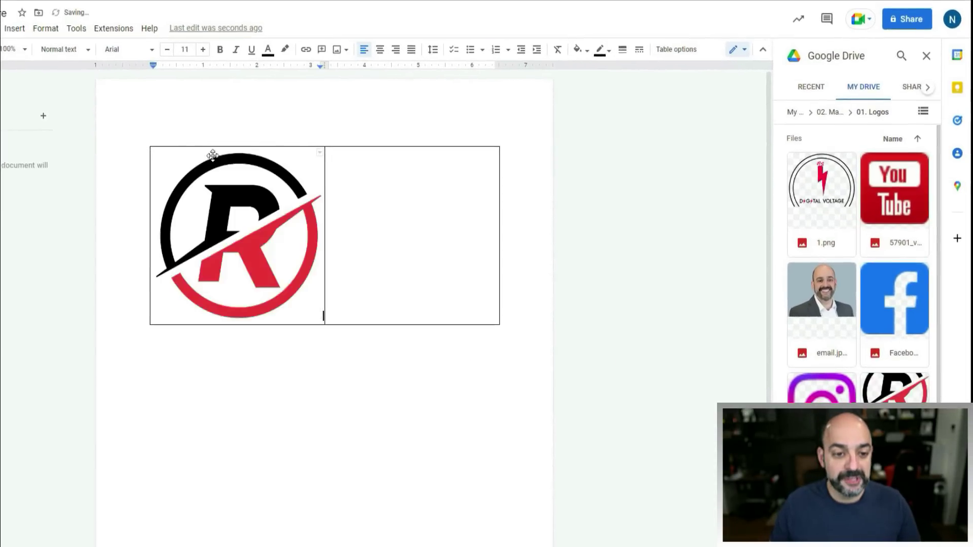
- Shrink the R logo and narrow the left column to fit it
left_click(310, 305)
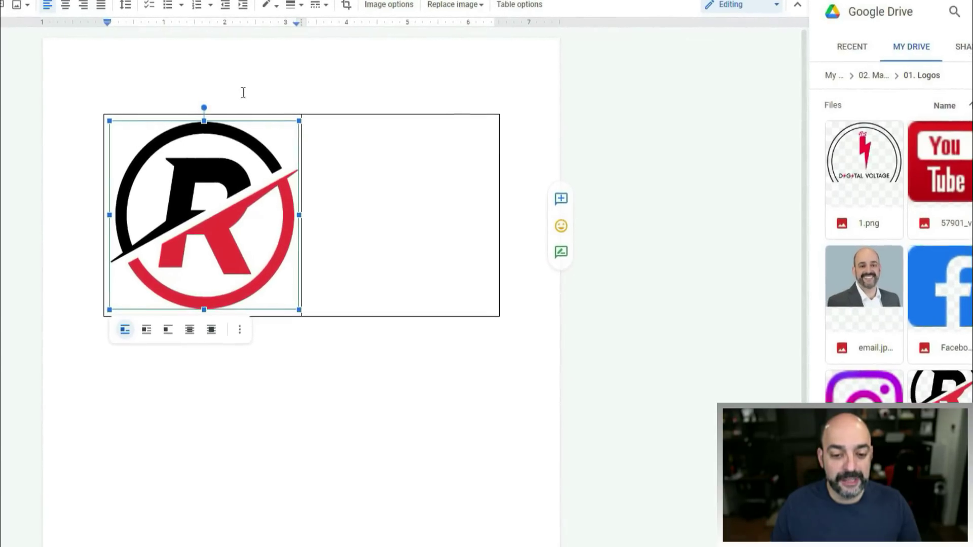
left_click_drag(299, 310, 222, 213)
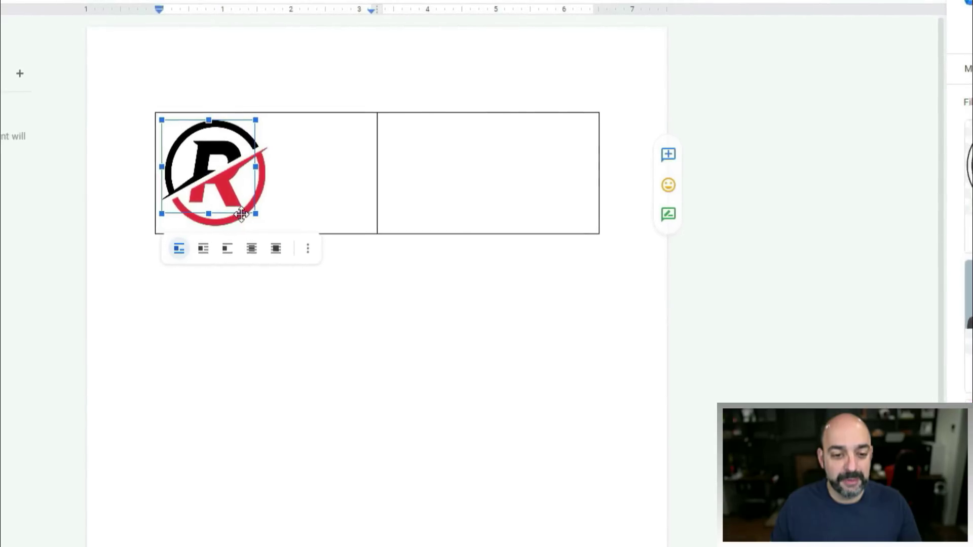
left_click_drag(377, 152, 266, 152)
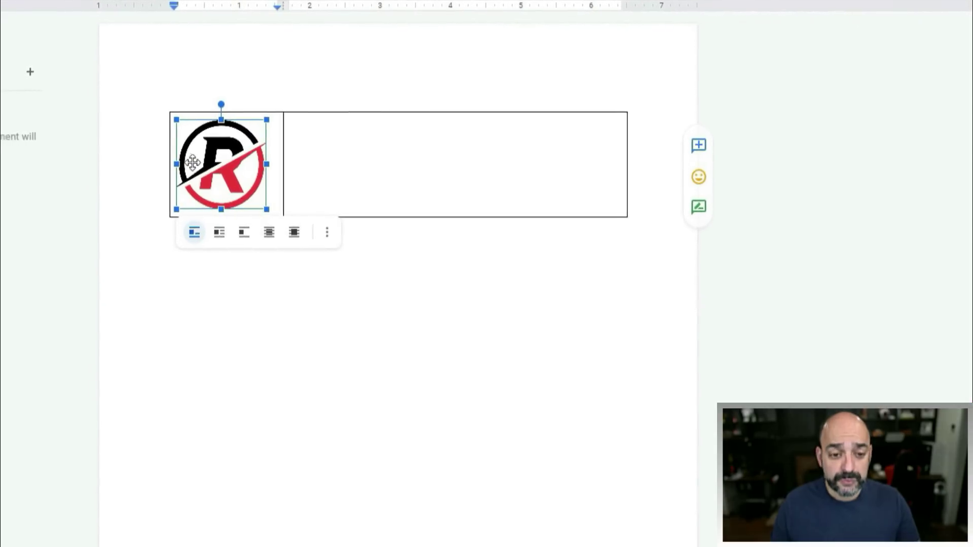
left_click(361, 133)
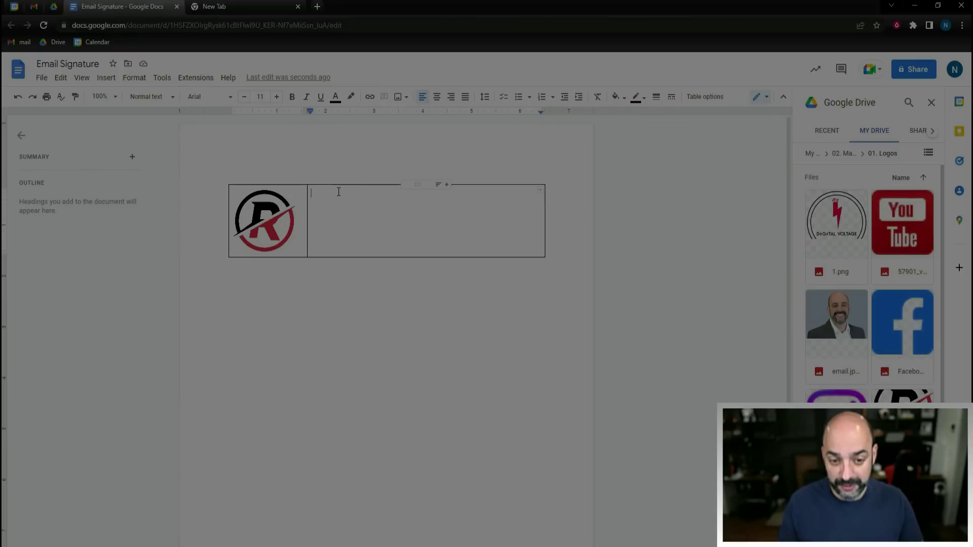
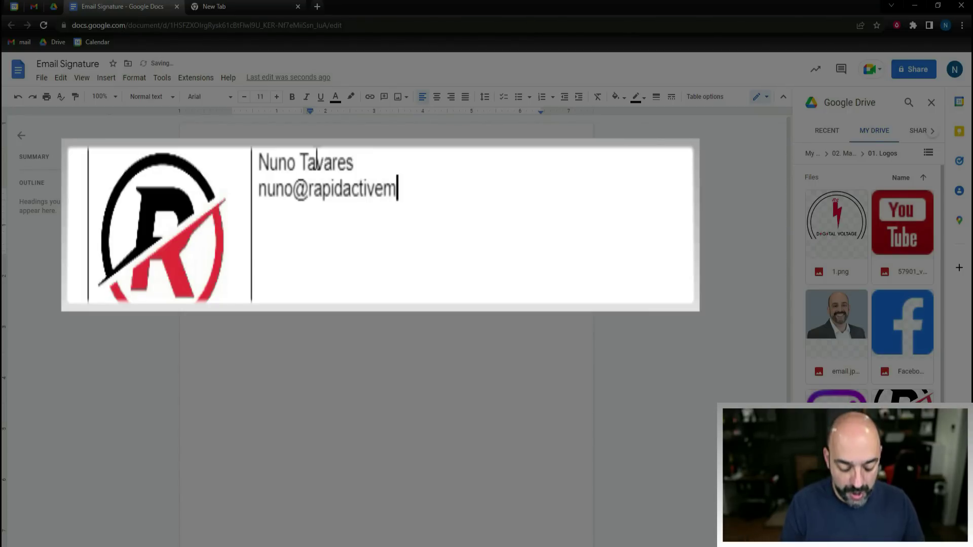
- Enter the name, e-mail address, Rapidactivemedia.com and phone number on separate lines in the right cell
type("edia.com")
key("Return")
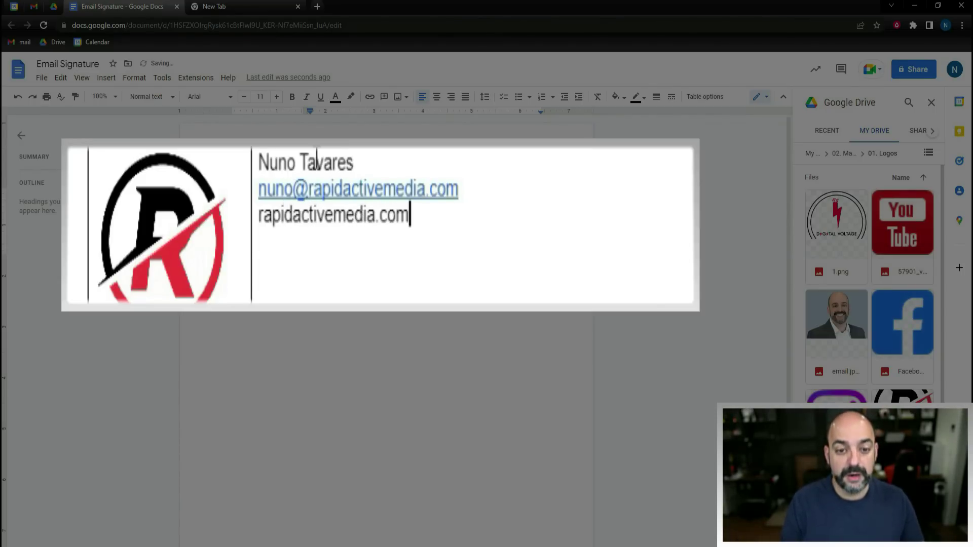
key("Return")
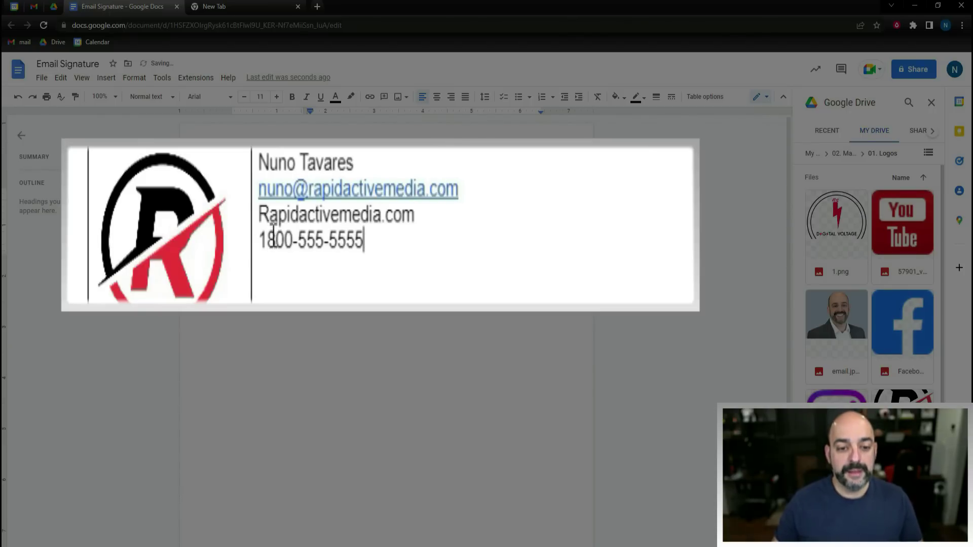
type("-")
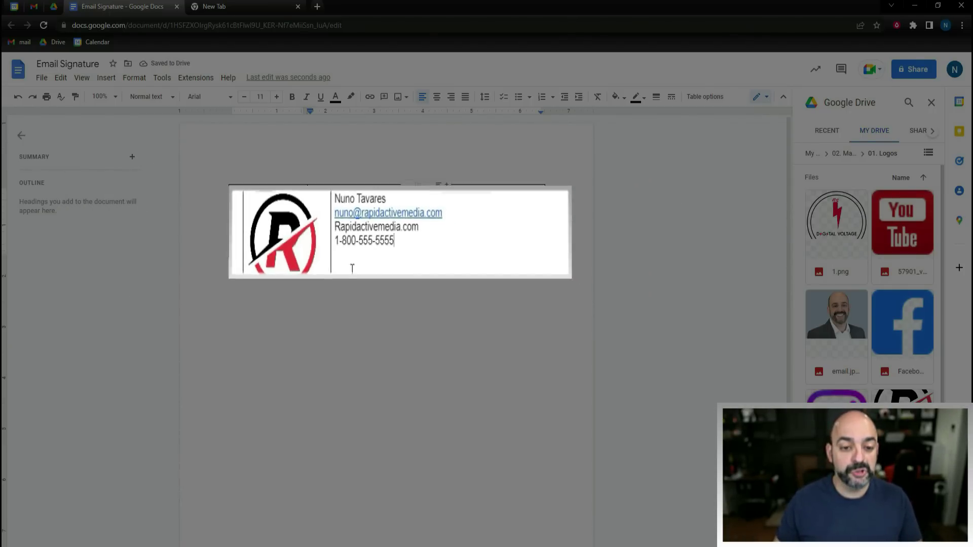
- Search the web for Iconfinder and open the Iconfinder site
type("icon")
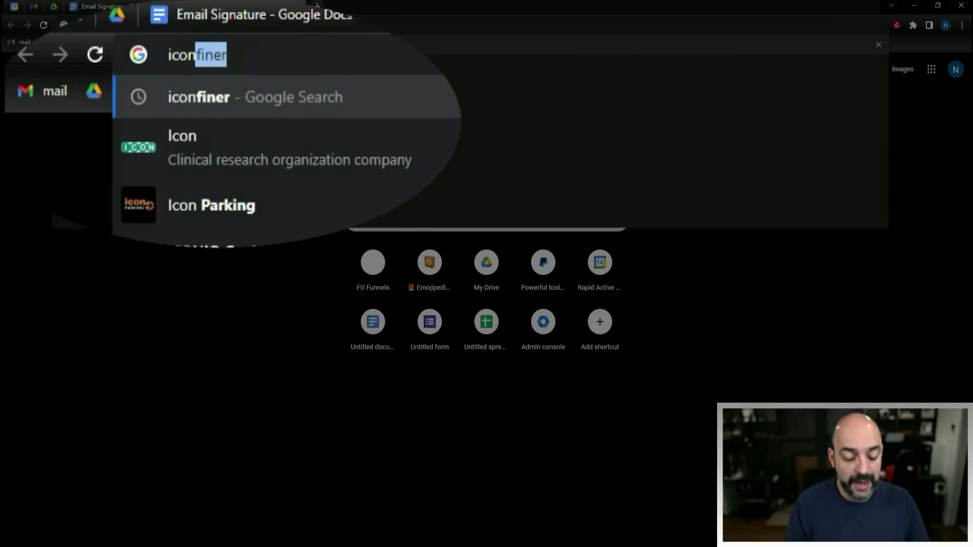
type("finder")
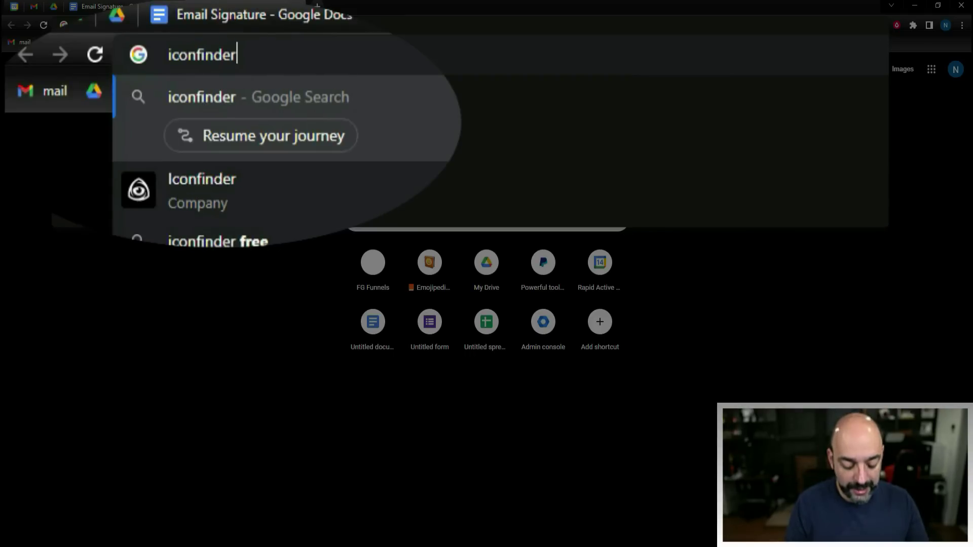
key("Return")
left_click(131, 168)
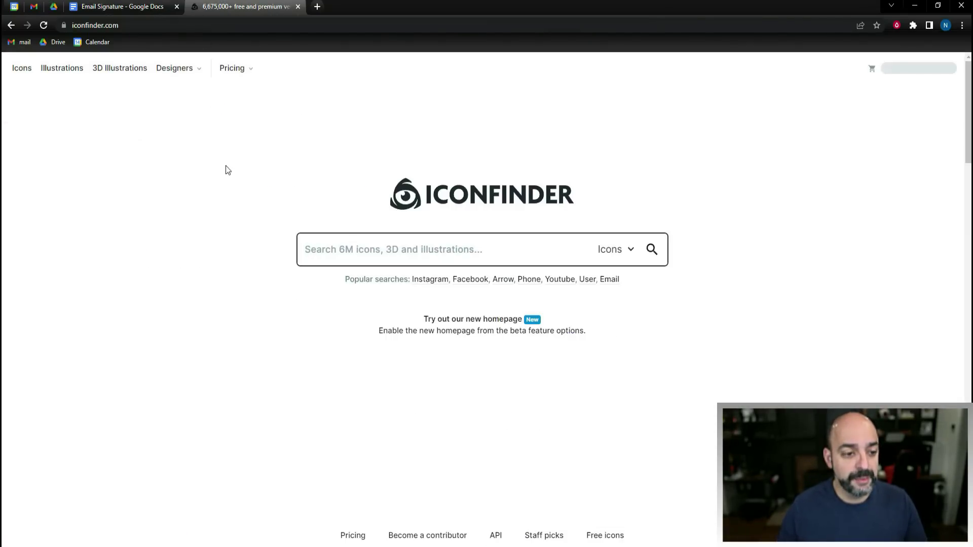
- Search Iconfinder for social media icons and view the free gradient Instagram icon
type("so")
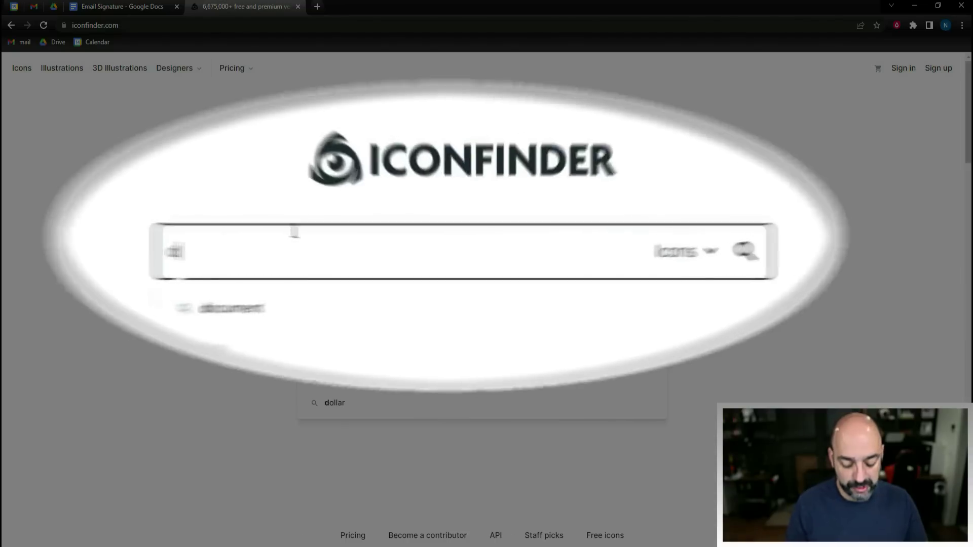
key("BackSpace")
type("c")
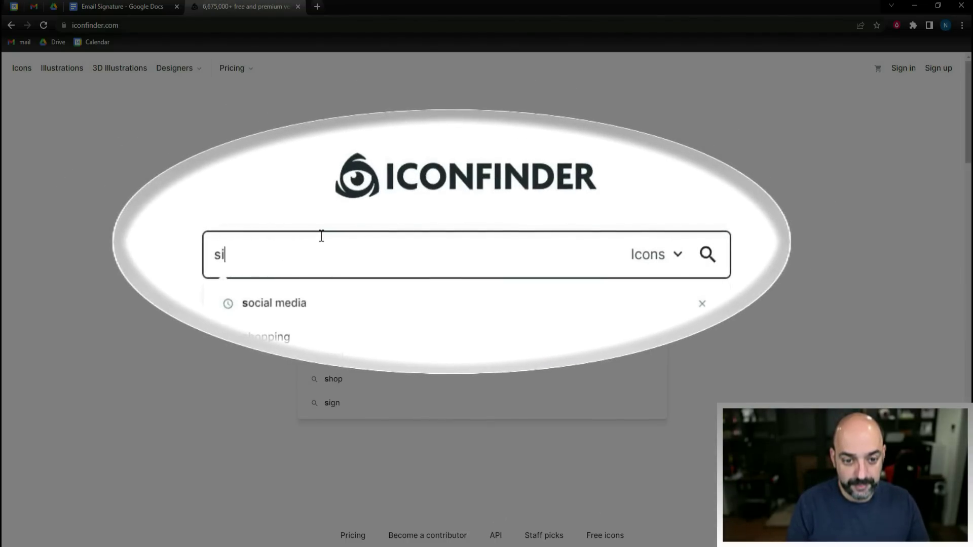
type("ocial")
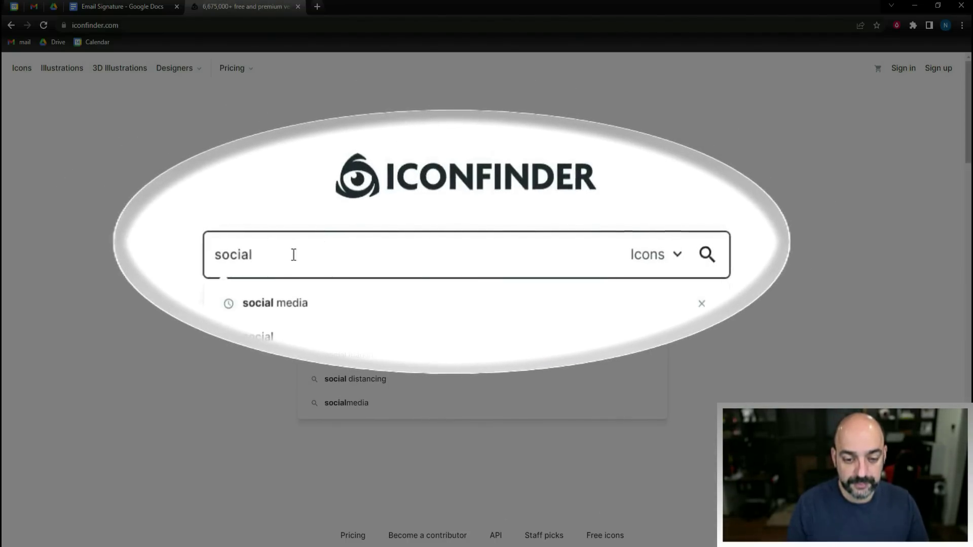
left_click(310, 327)
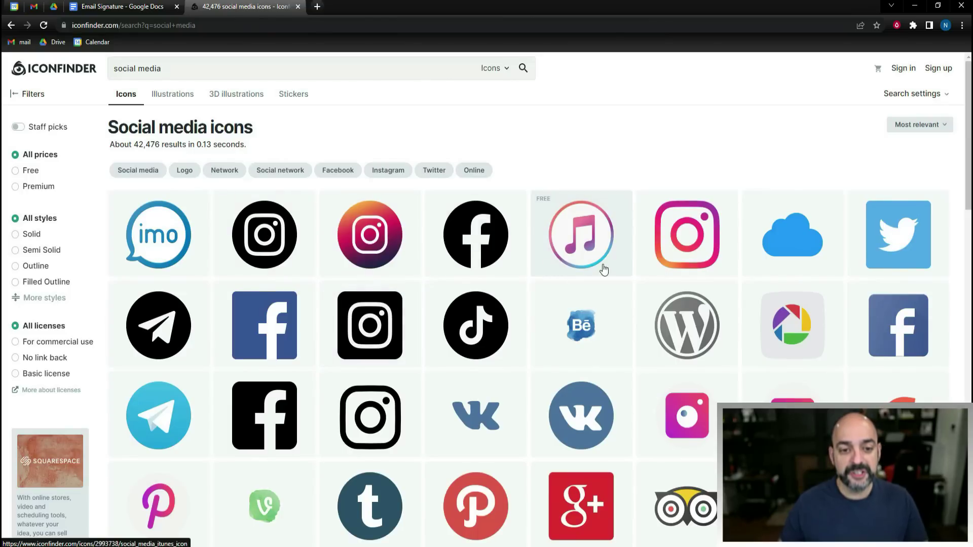
left_click(388, 234)
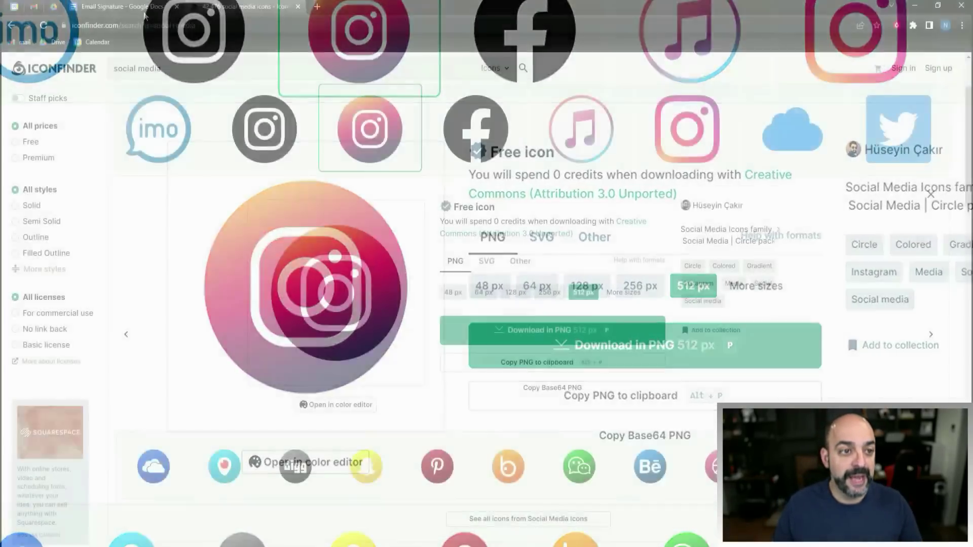
left_click(145, 15)
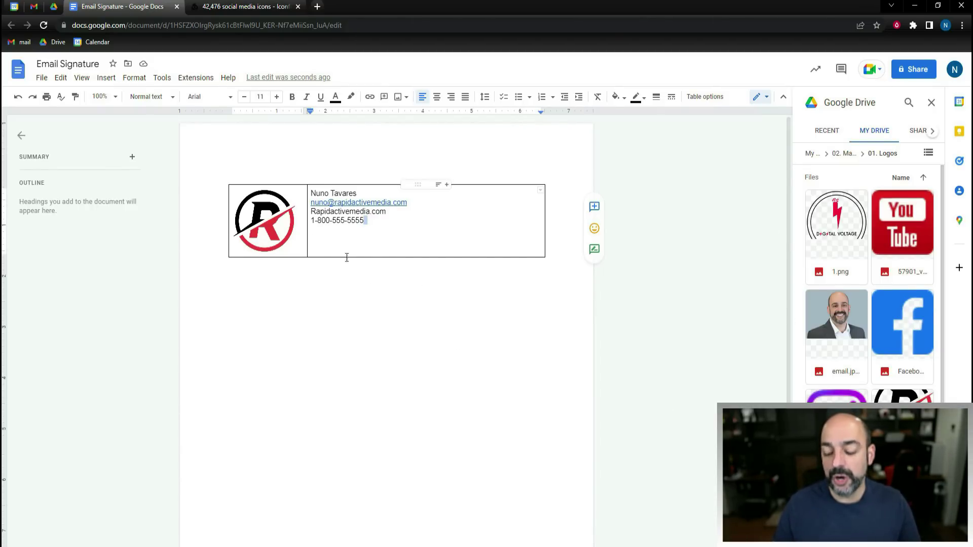
- Add the Facebook, Instagram and YouTube images in a row below the phone number
left_click(318, 239)
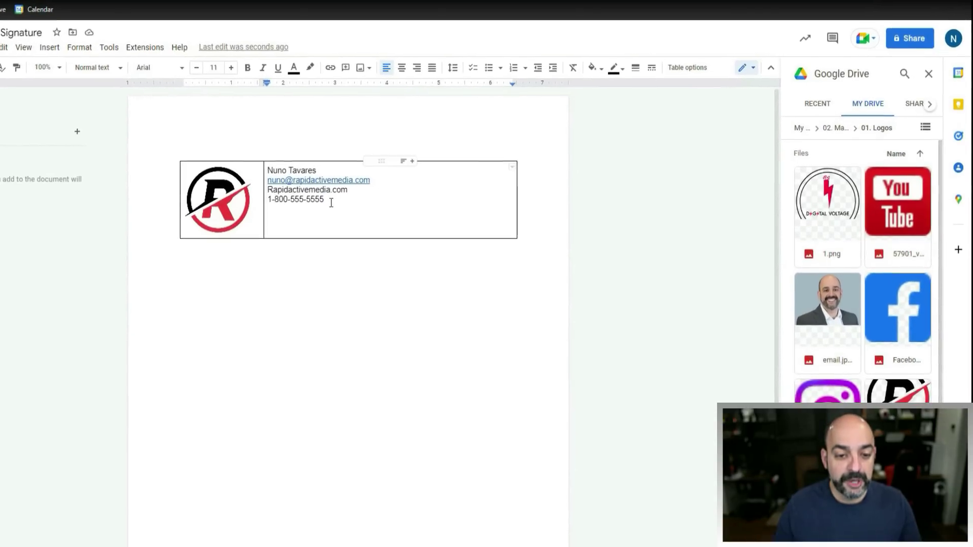
key("Down")
key("Down")
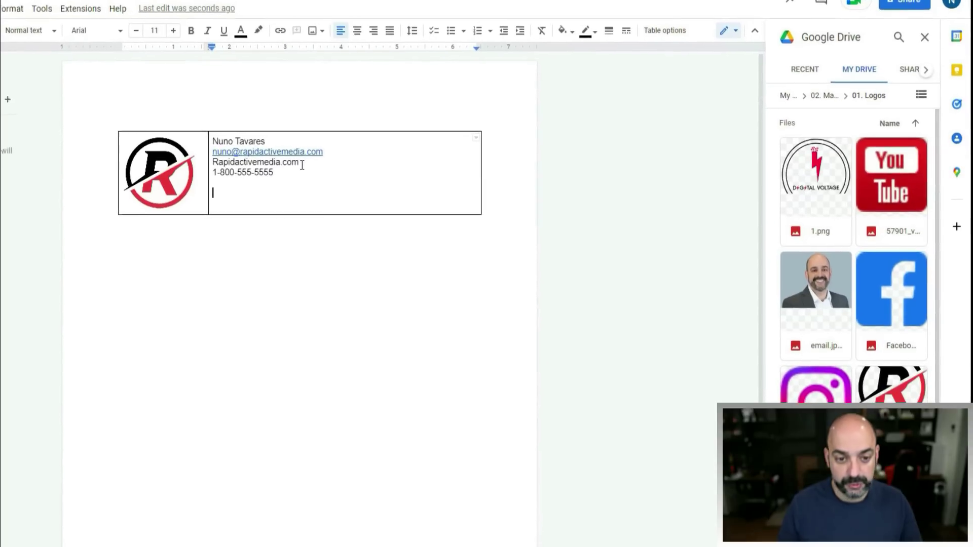
mouse_move(890, 296)
left_mouse_down()
mouse_move(260, 193)
mouse_move(213, 174)
mouse_move(195, 179)
left_mouse_up()
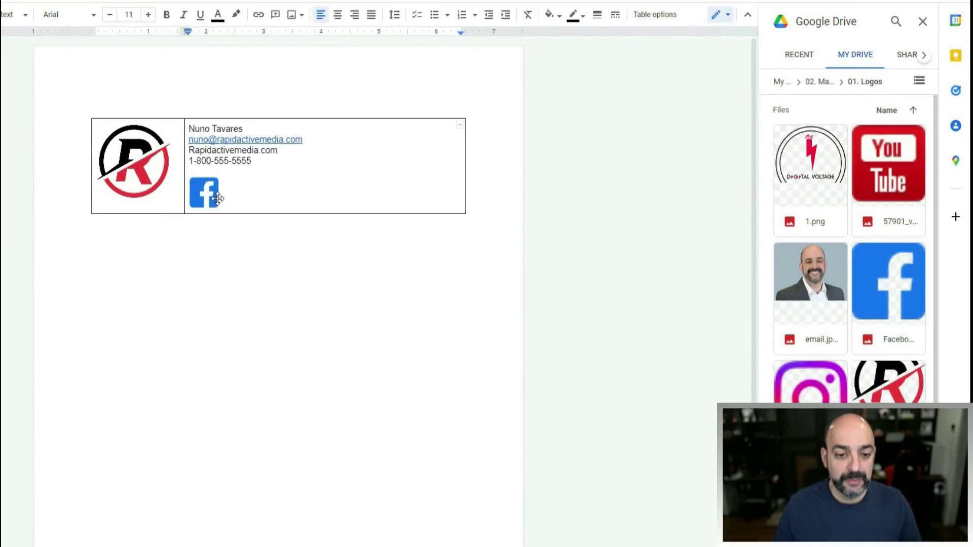
left_click_drag(811, 378, 238, 191)
left_click_drag(888, 162, 257, 175)
left_click_drag(199, 179, 232, 183)
left_click(350, 176)
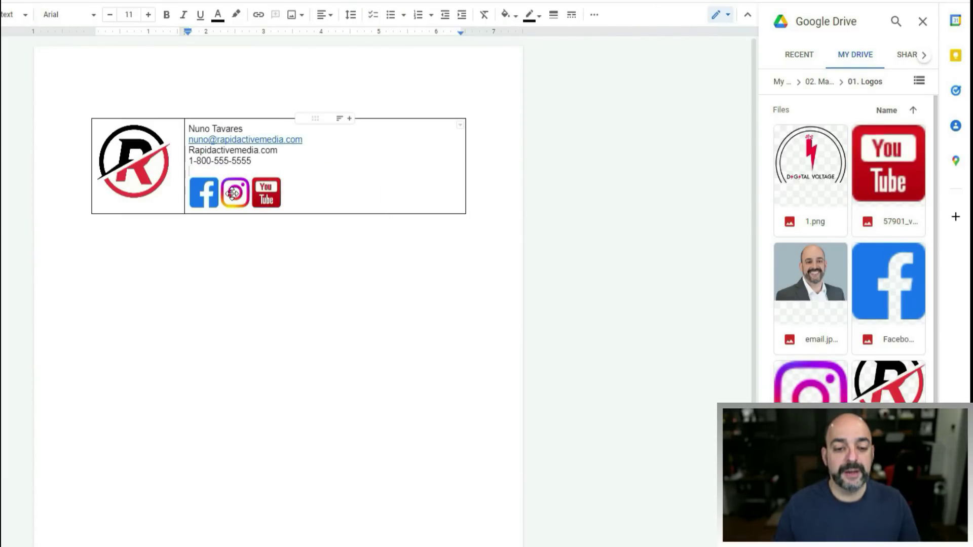
- Resize the Facebook, Instagram and YouTube icons to a small matching size
left_click(210, 197)
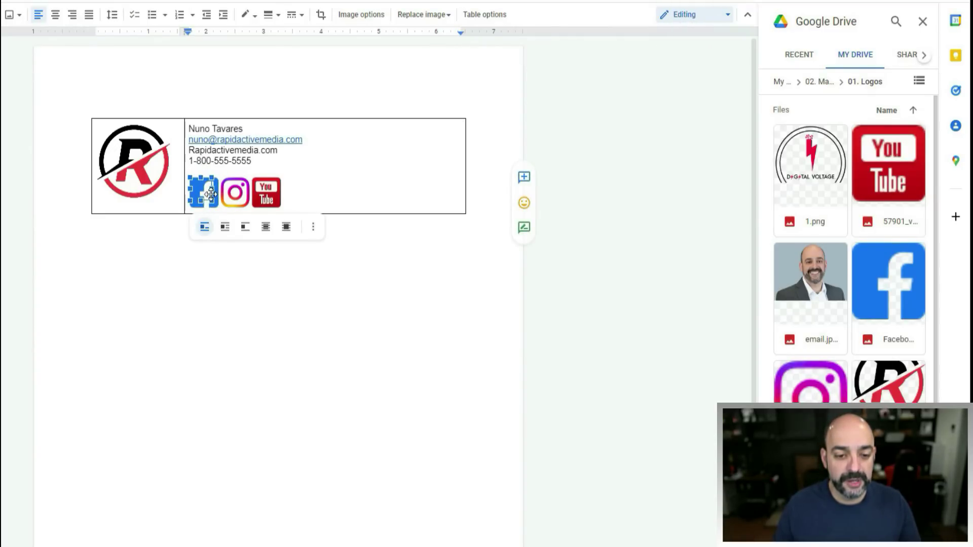
left_click_drag(218, 176, 250, 203)
left_click(231, 200)
left_click(252, 200)
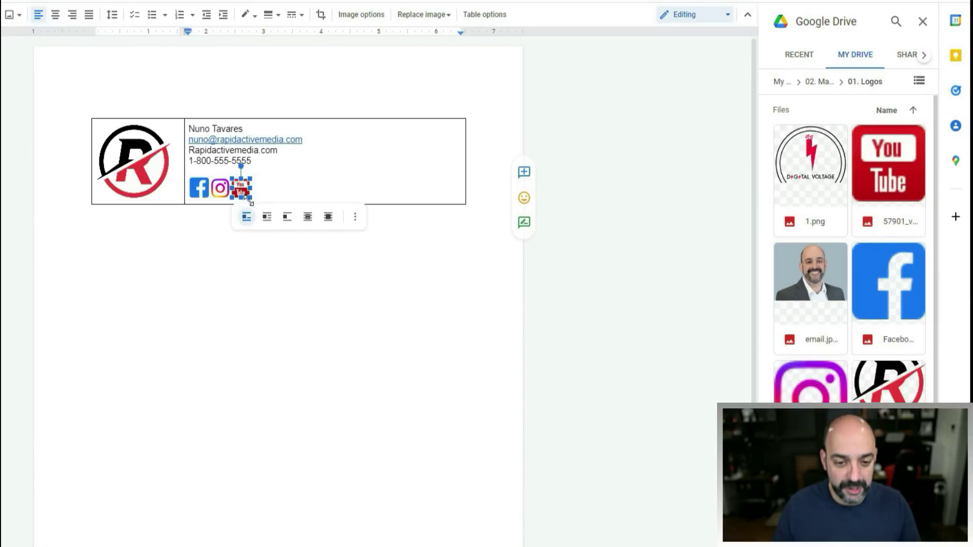
left_click(313, 178)
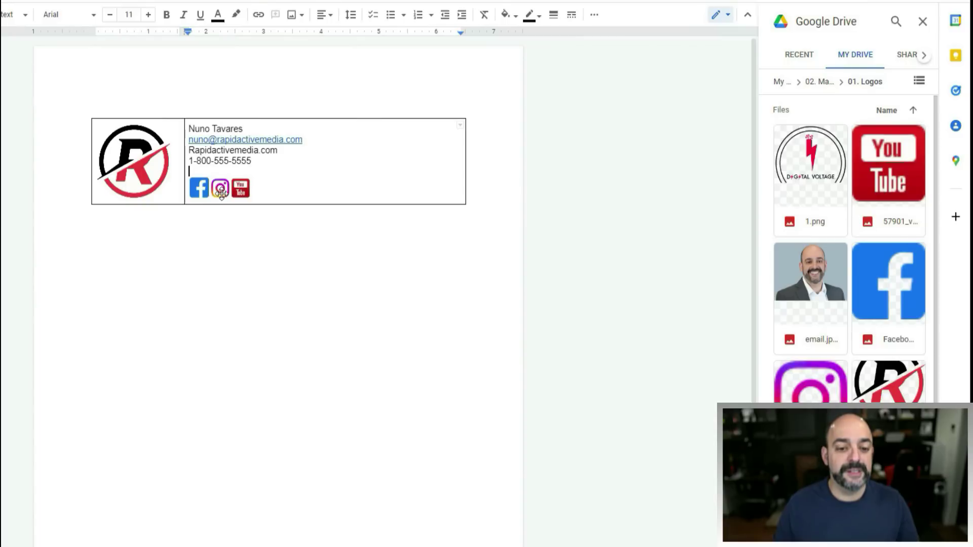
left_click(221, 190)
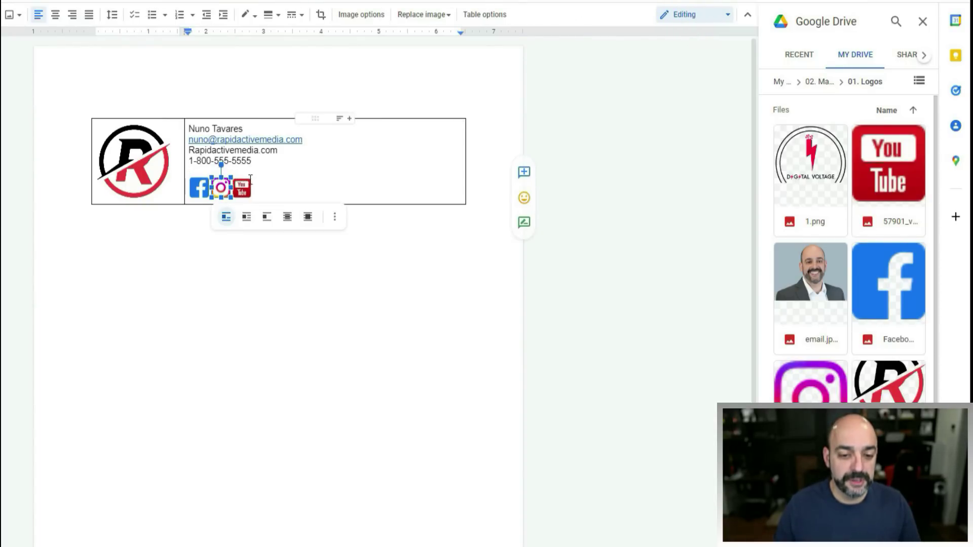
left_click(297, 178)
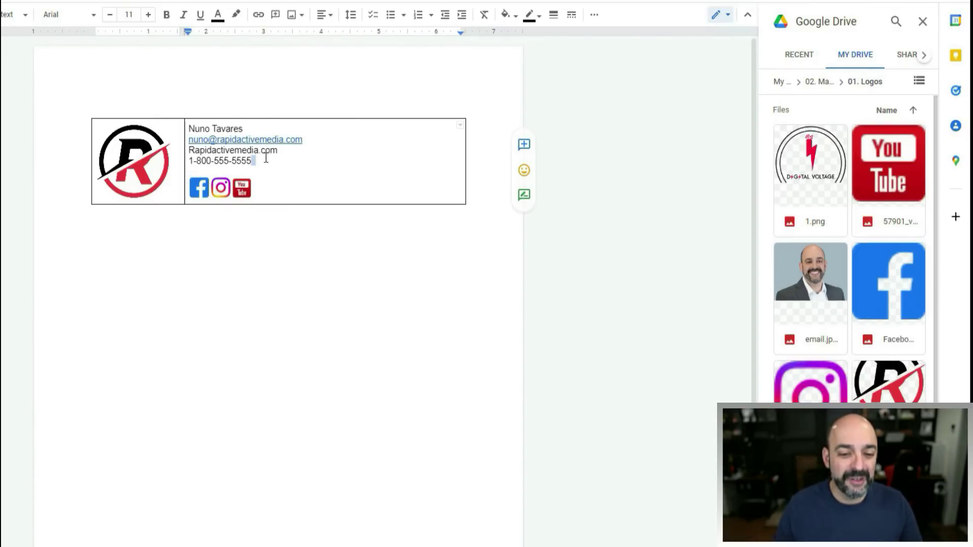
- Set the name, e-mail, website and phone lines in Oswald Normal
mouse_move(272, 157)
left_mouse_down()
mouse_move(218, 116)
mouse_move(200, 128)
left_mouse_up()
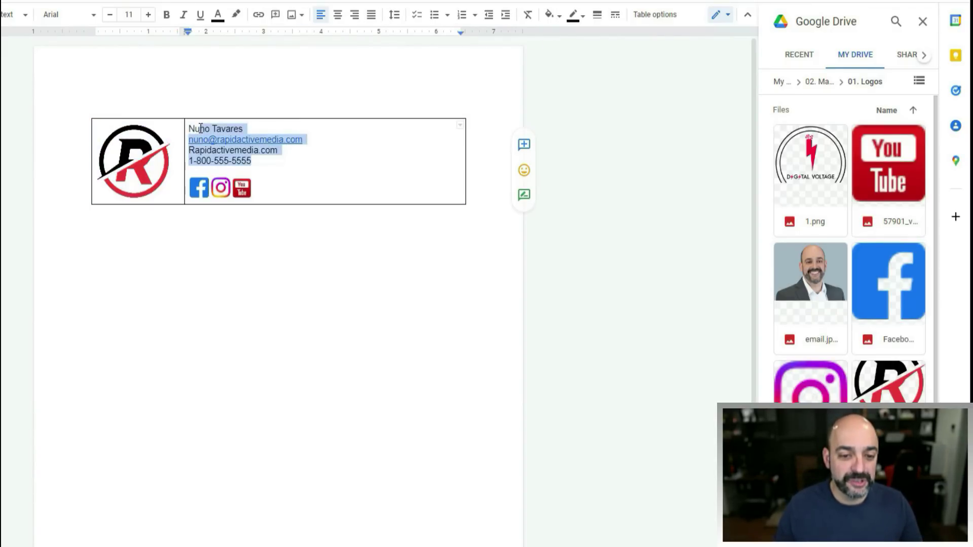
left_click(74, 20)
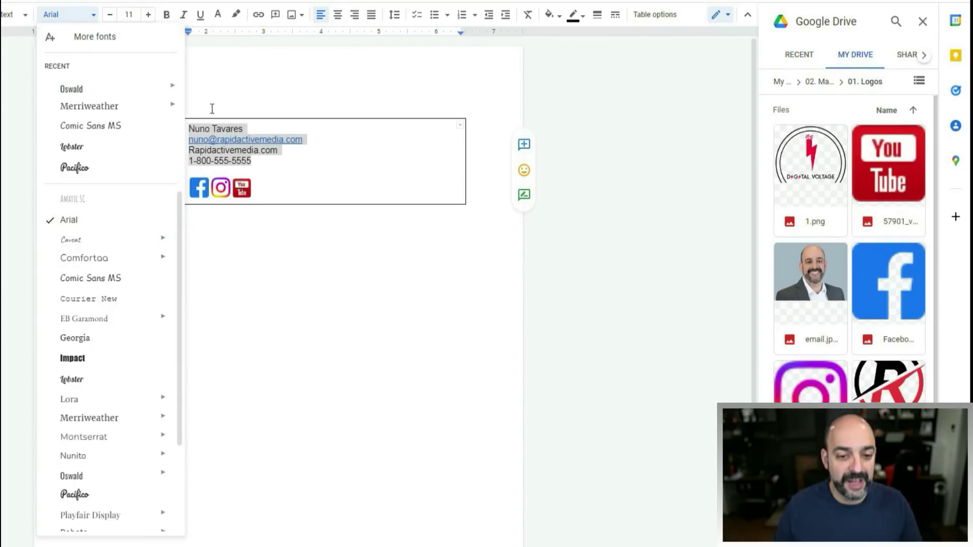
mouse_move(174, 99)
left_click(226, 144)
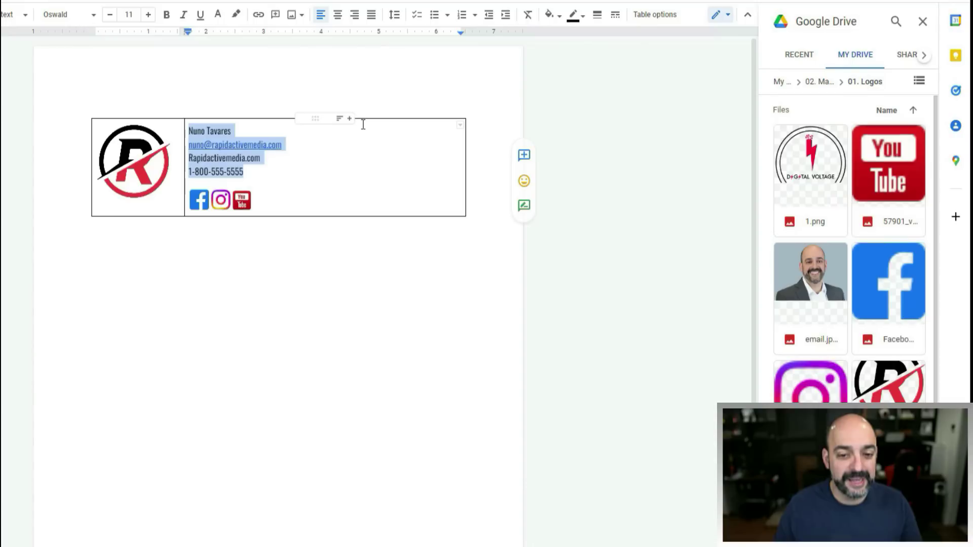
left_click(301, 182)
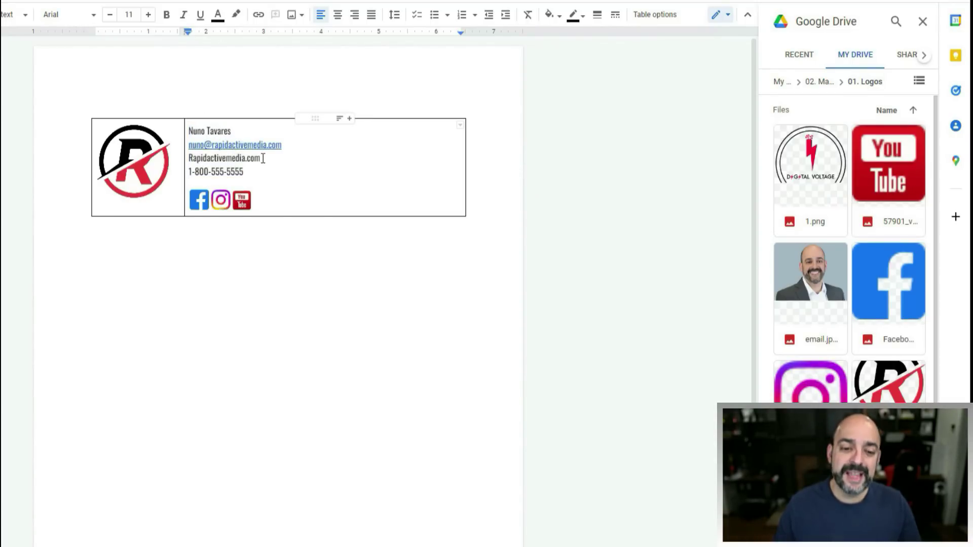
left_click_drag(260, 157, 186, 155)
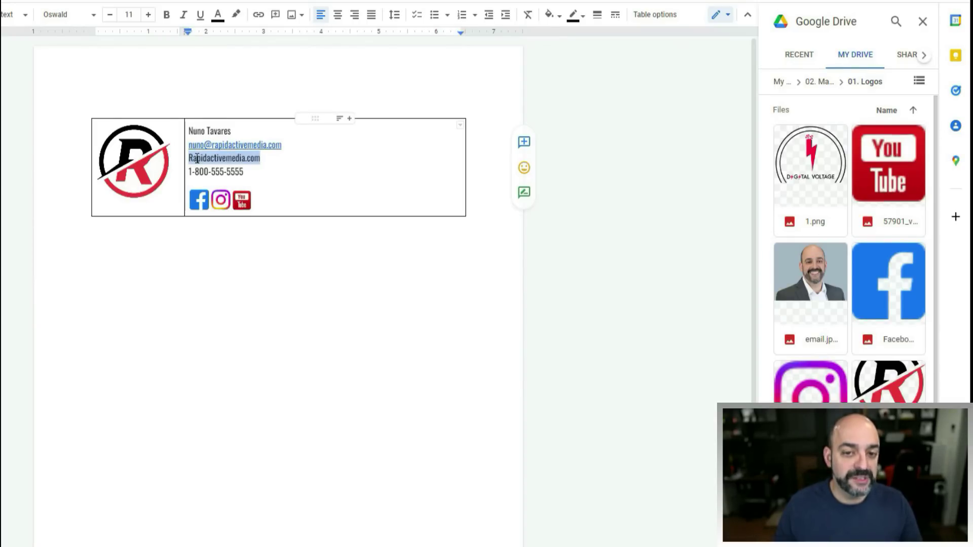
- Link the lowercase rapidactivemedia.com line to the Rapid Active Marketing home page
left_click(260, 17)
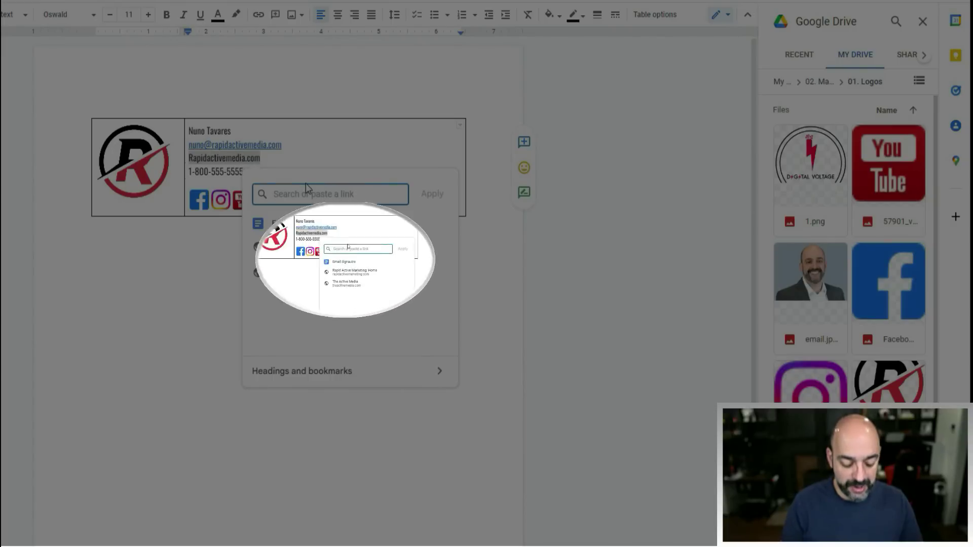
type("ra")
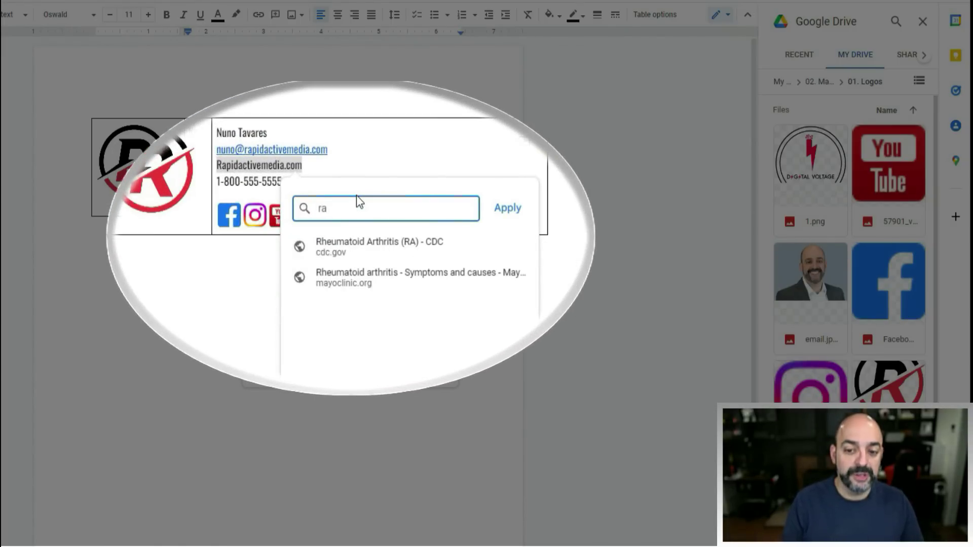
type("p")
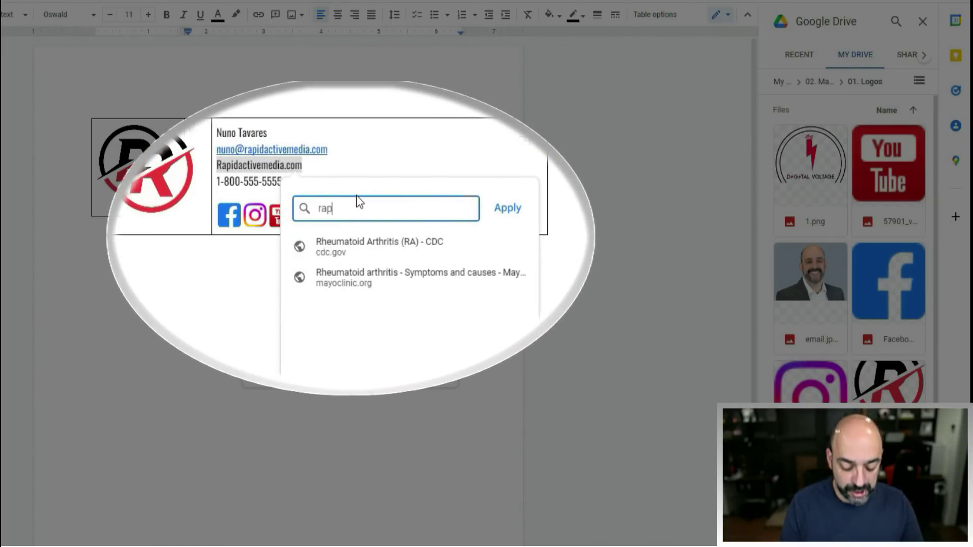
type("id")
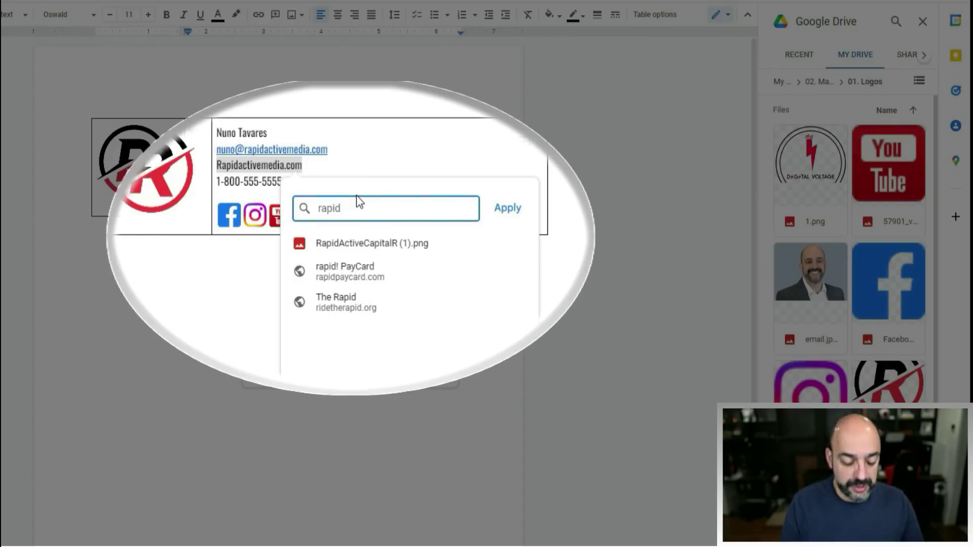
type("activem")
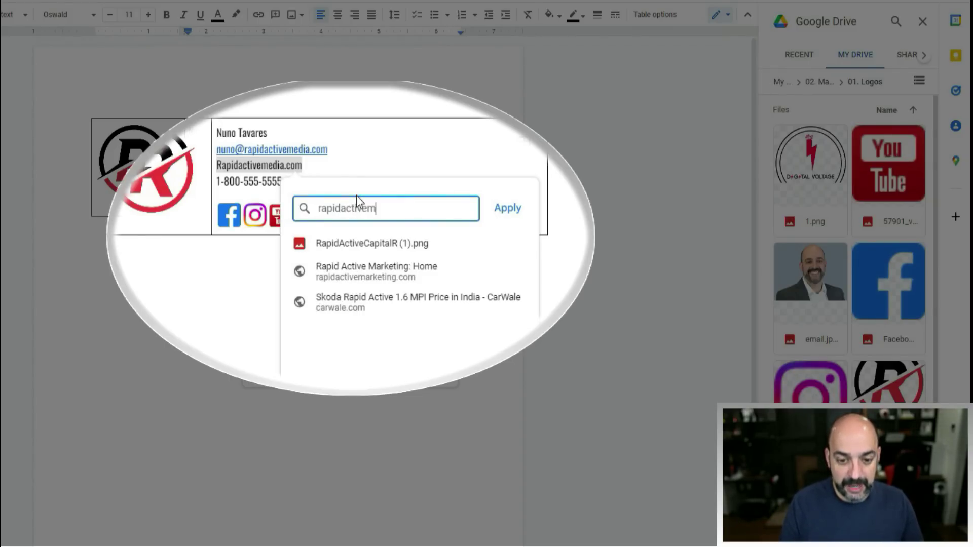
type("edia")
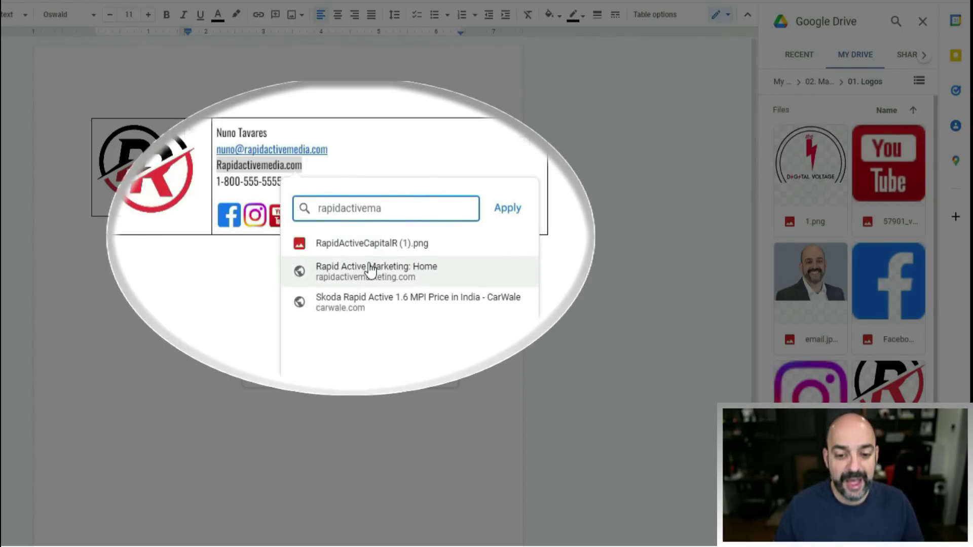
left_click(369, 272)
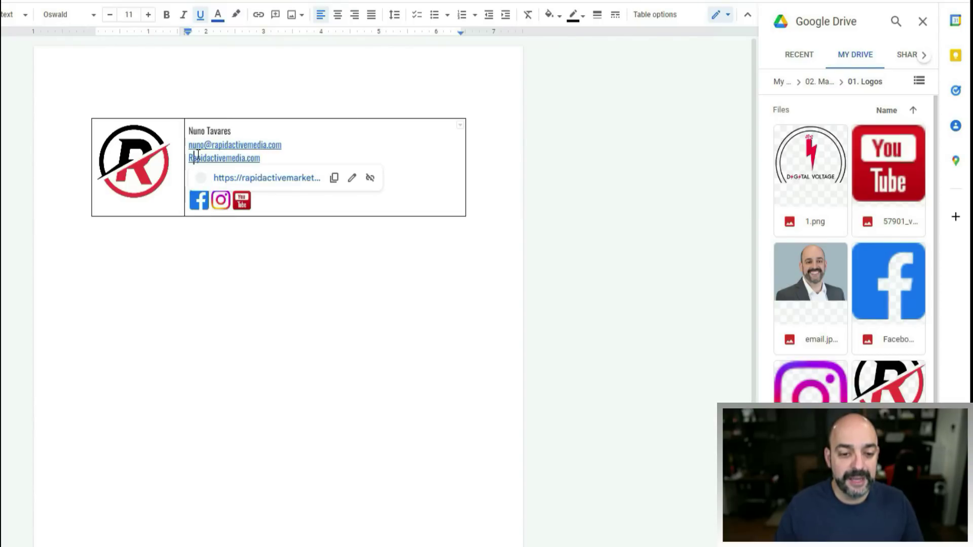
key("ctrl+z")
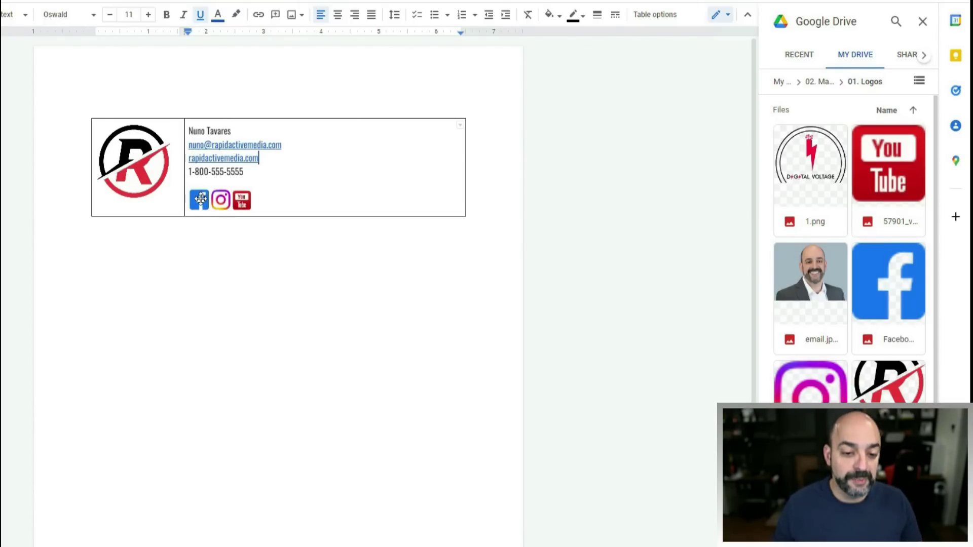
left_click(201, 200)
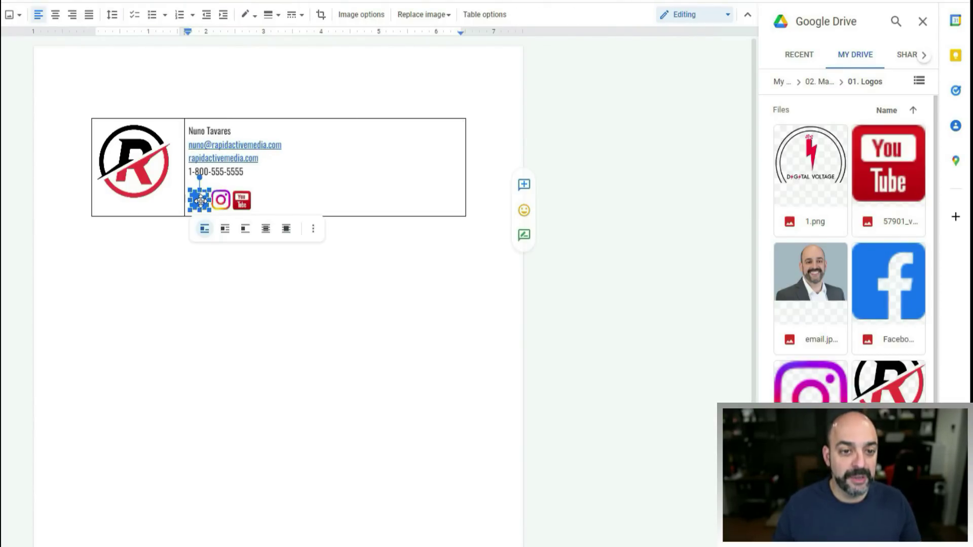
- Link the Facebook icon to facebook.com and the Instagram icon to Instagram
right_click(200, 201)
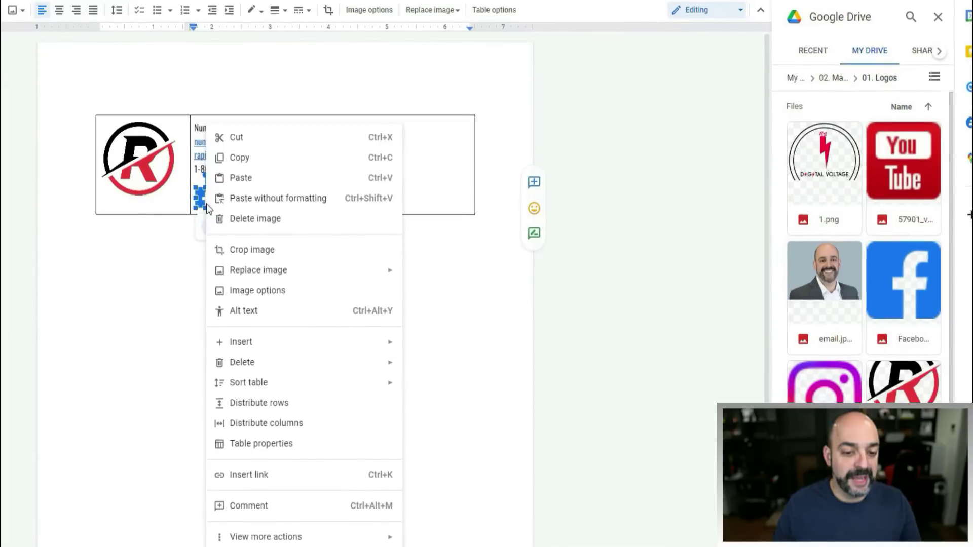
left_click(341, 475)
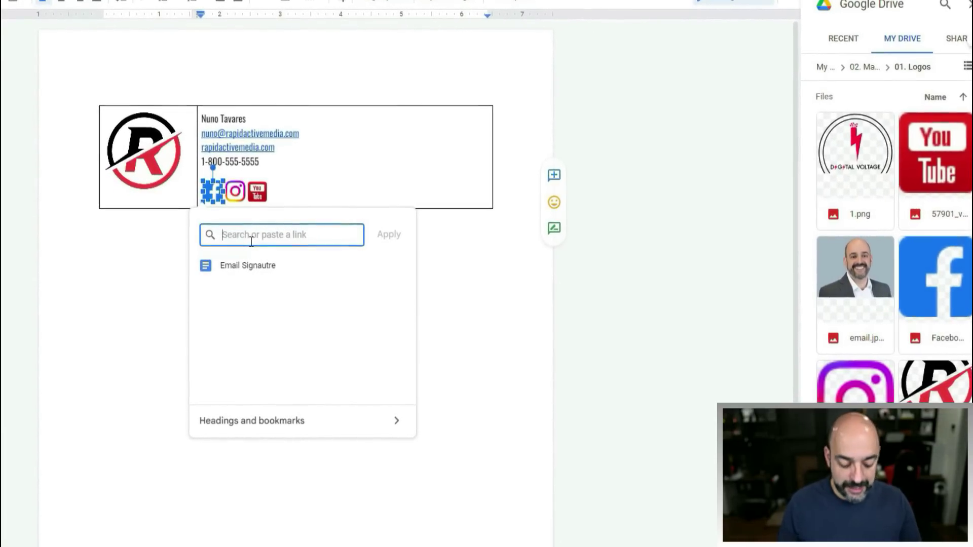
type("facec")
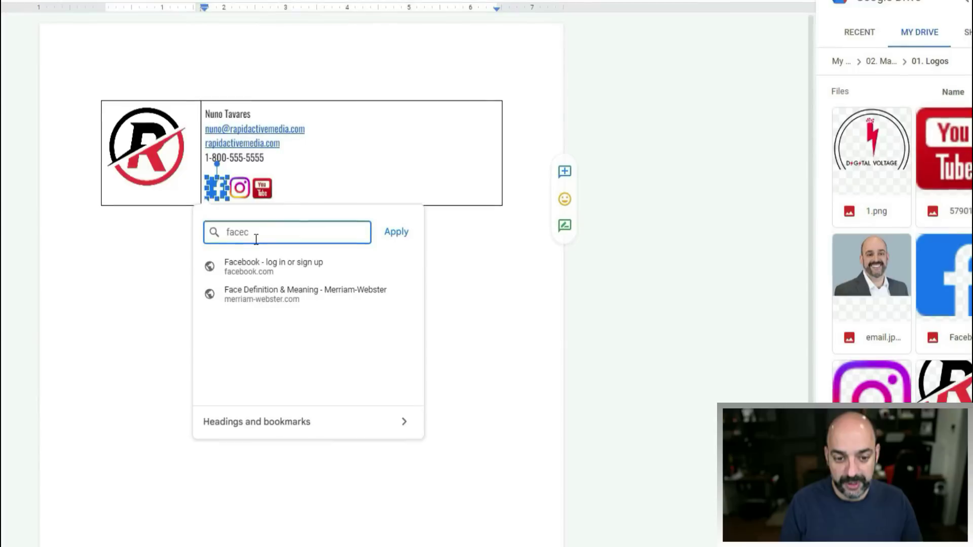
type("b")
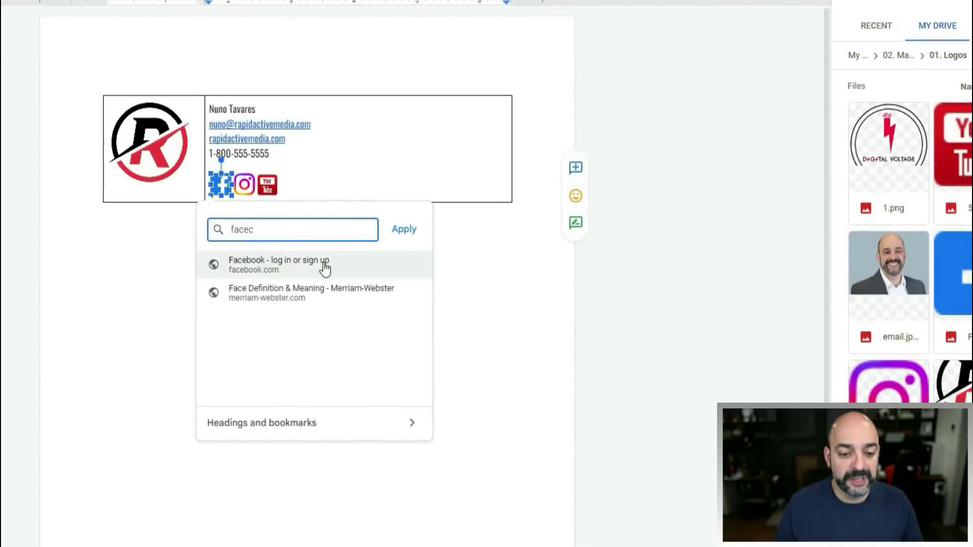
left_click(323, 267)
left_click(247, 184)
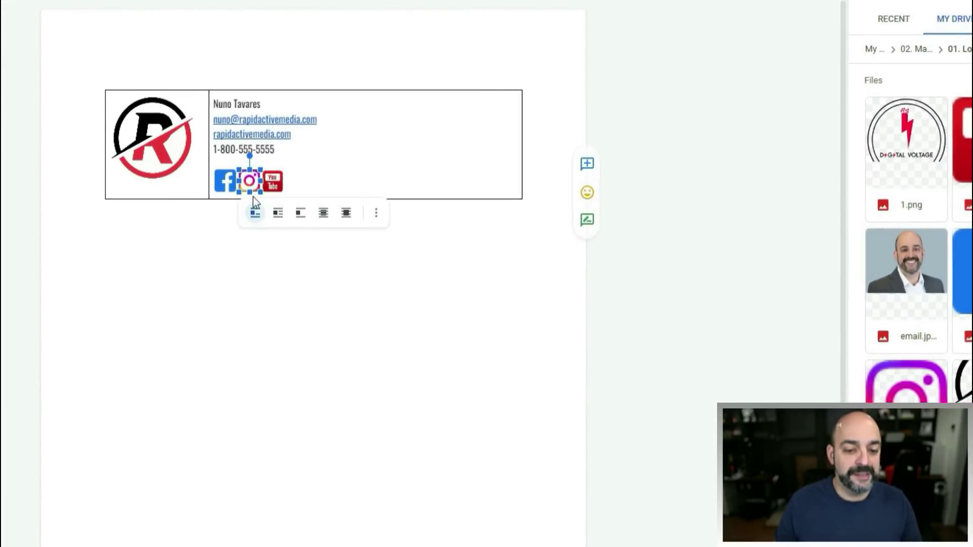
right_click(253, 180)
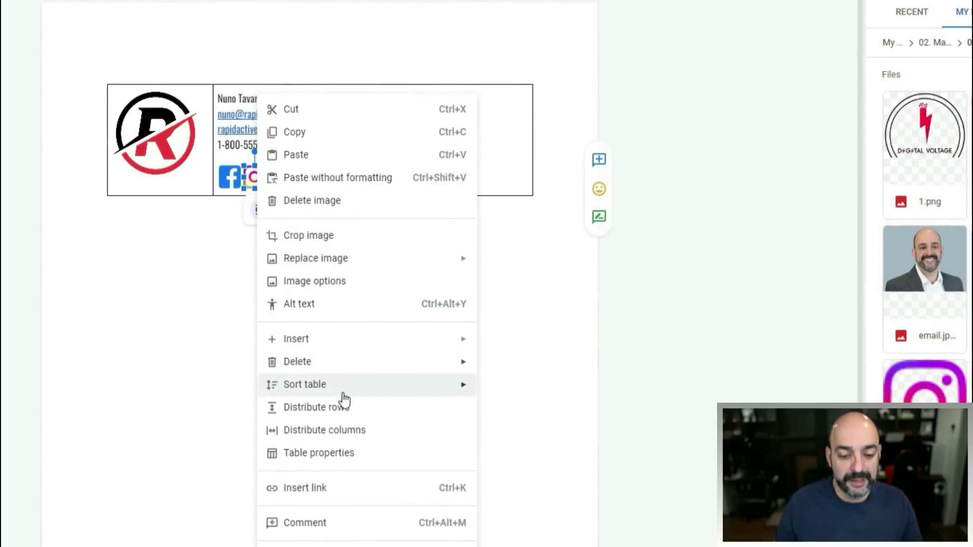
mouse_move(341, 343)
left_click(378, 489)
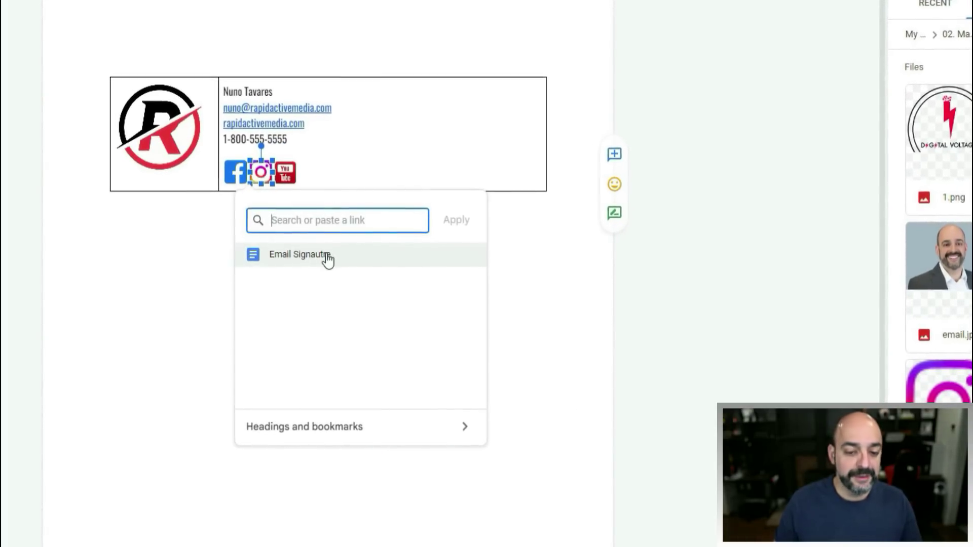
type("instagram")
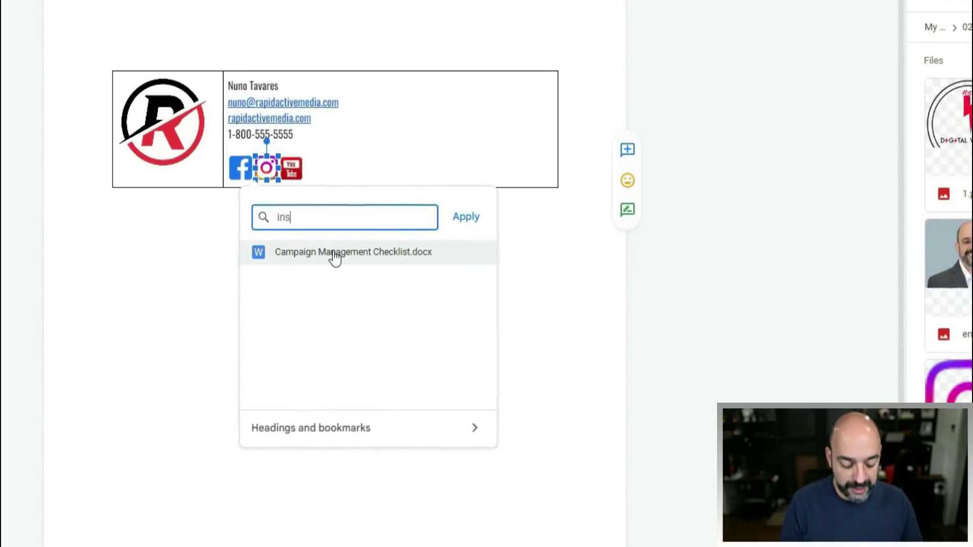
key("Escape")
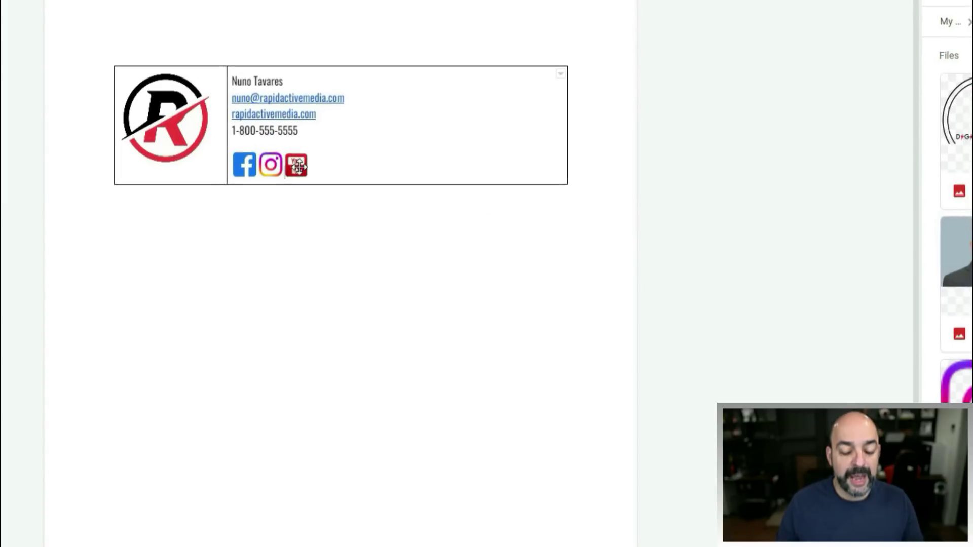
- Link the YouTube icon to youtube.com
left_click(299, 165)
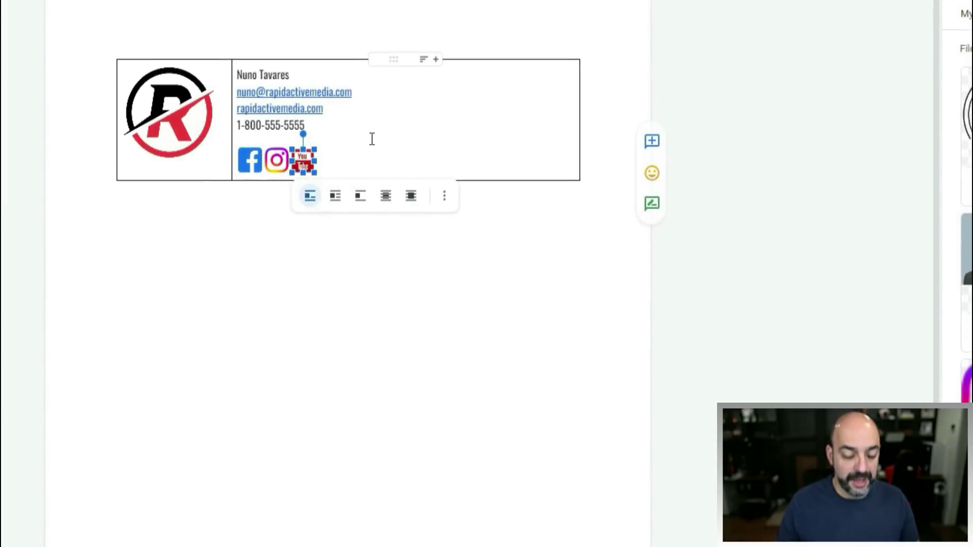
key("ctrl+k")
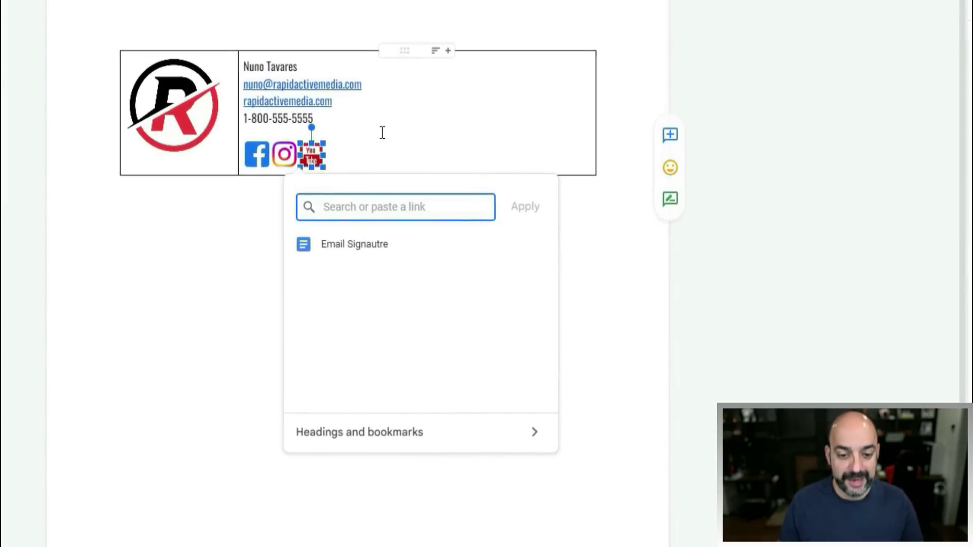
type("youtube")
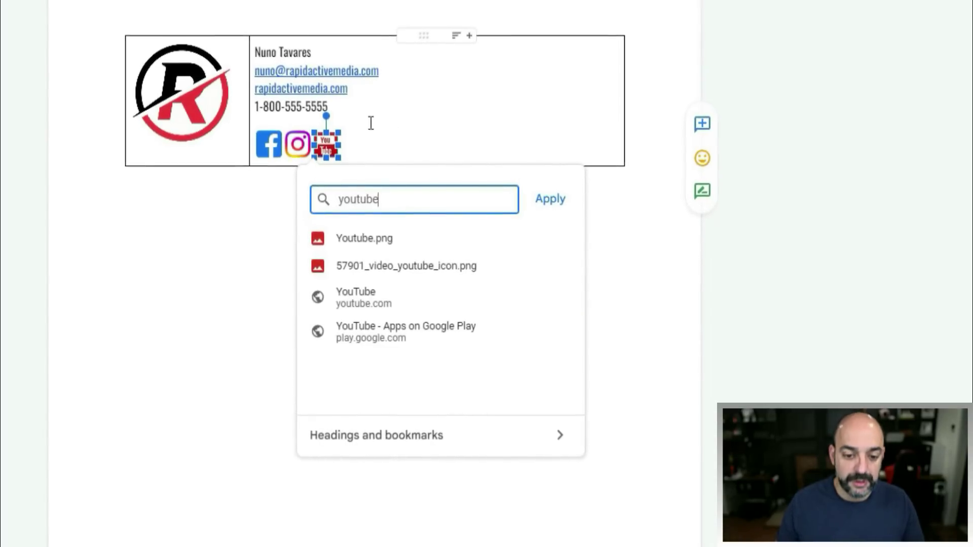
left_click(400, 298)
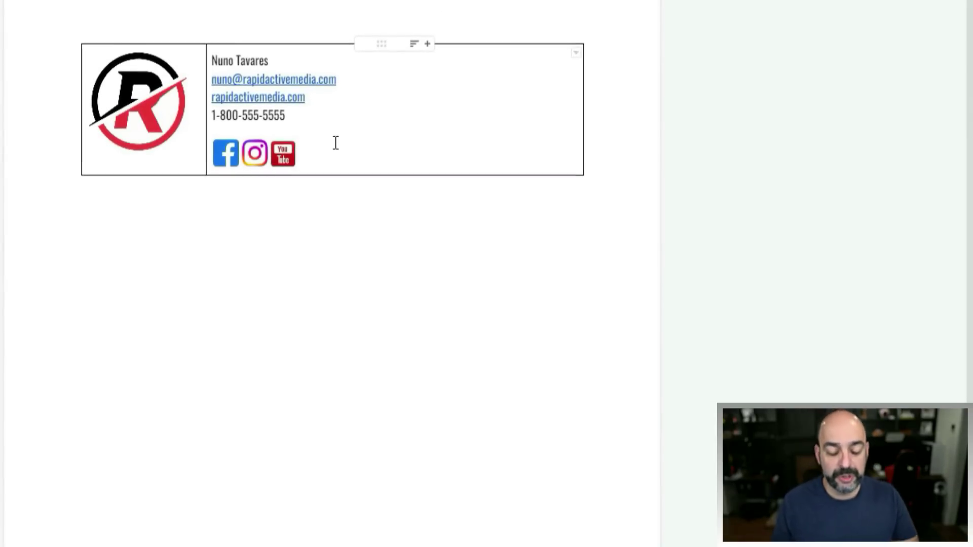
- Link the R logo to the 'Rapid Active Marketing: Home' page with Ctrl+K
left_click(165, 112)
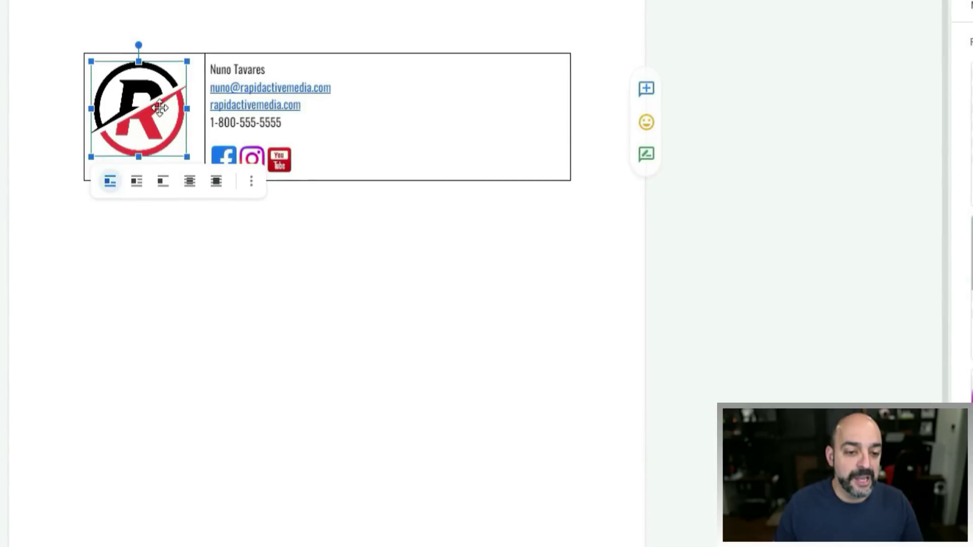
right_click(165, 112)
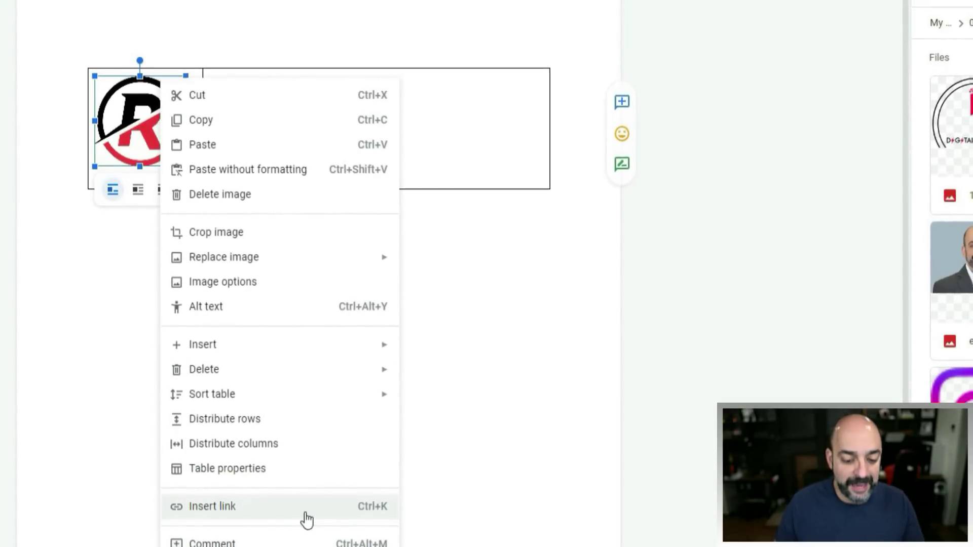
left_click(139, 118)
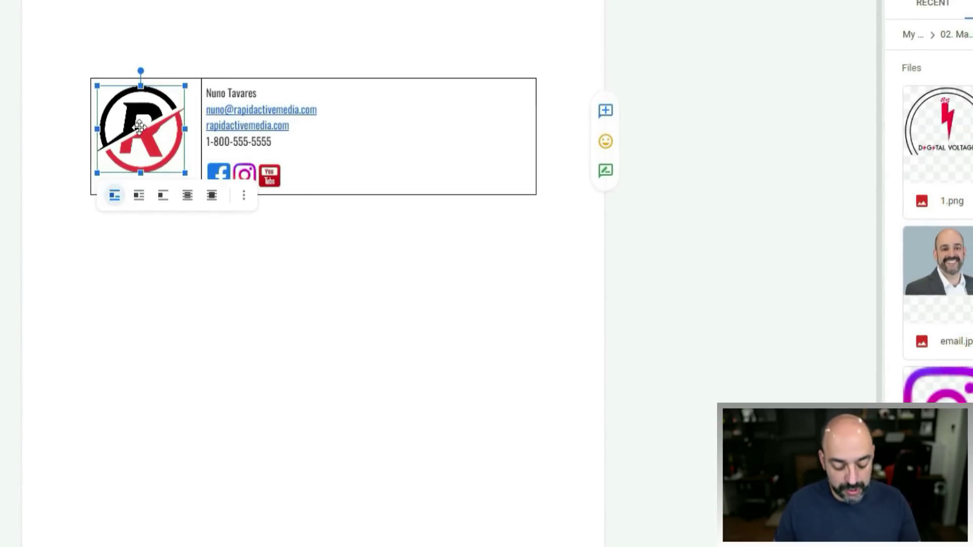
key("ctrl+k")
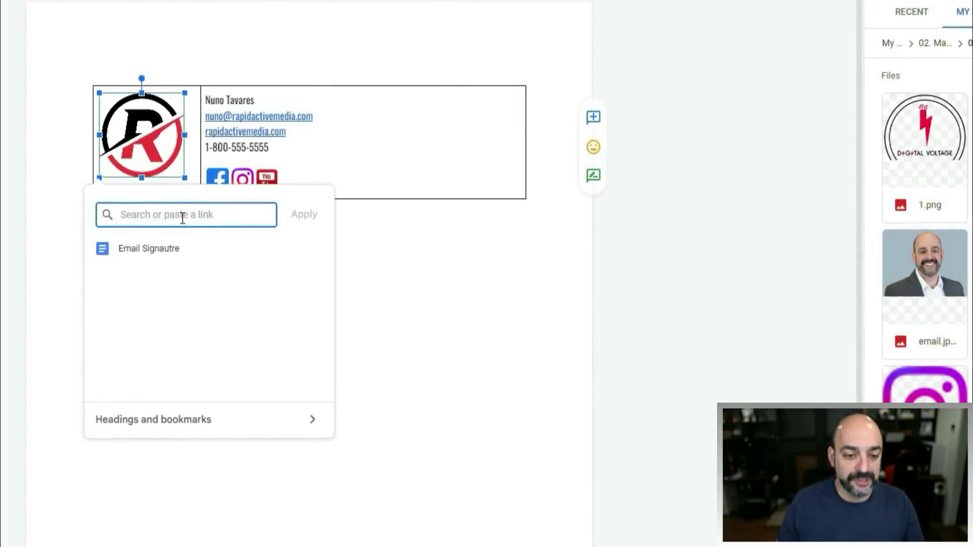
type("rapida")
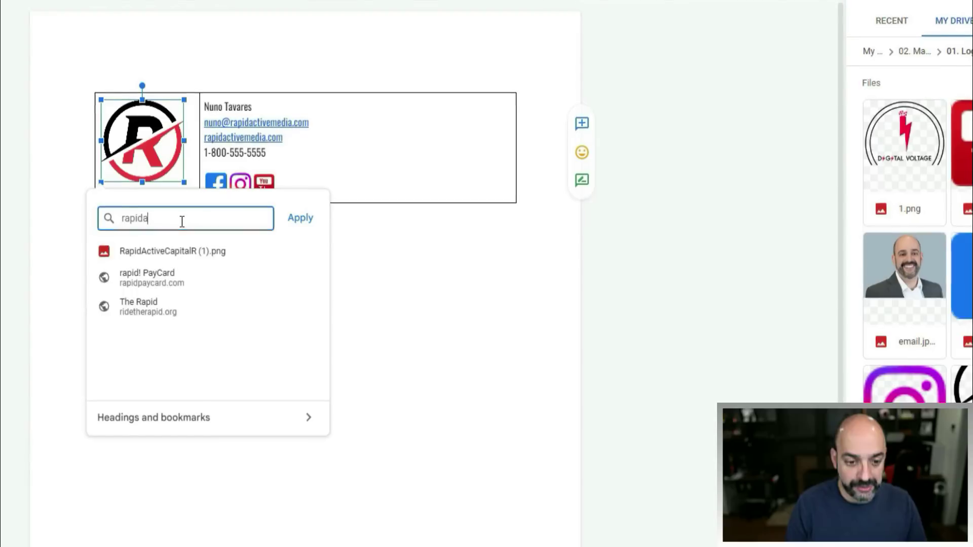
type("ctivema")
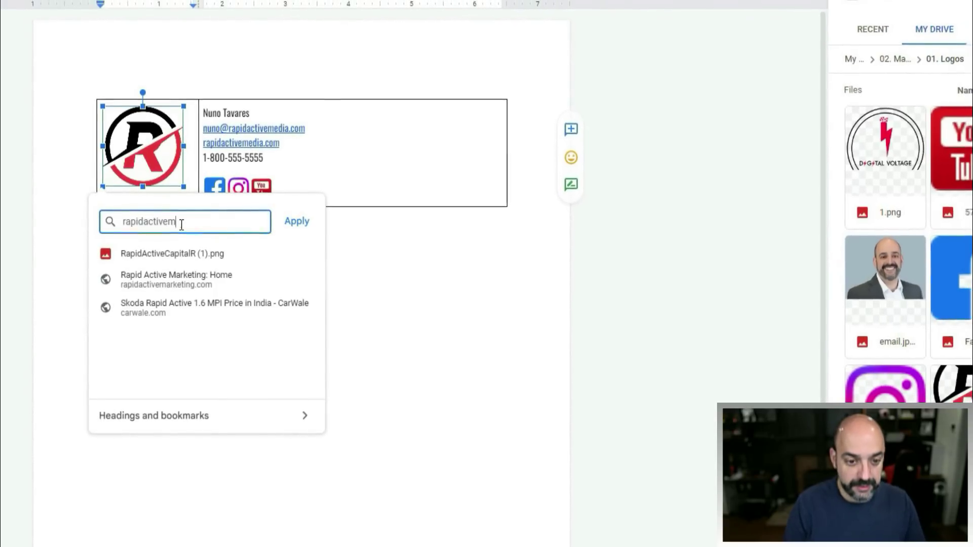
left_click(175, 277)
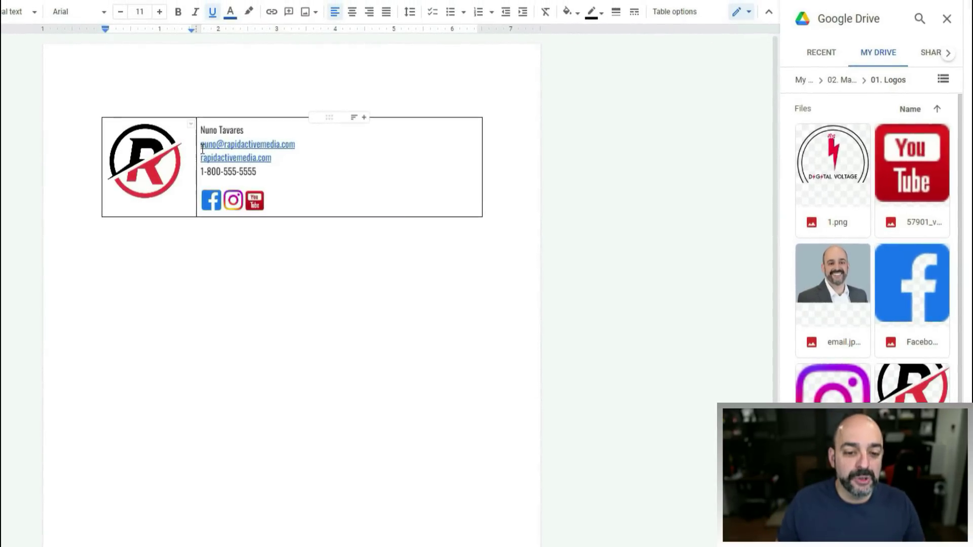
- Check the e-mail address link, then go to the Iconfinder tab and a new tab
left_click(203, 148)
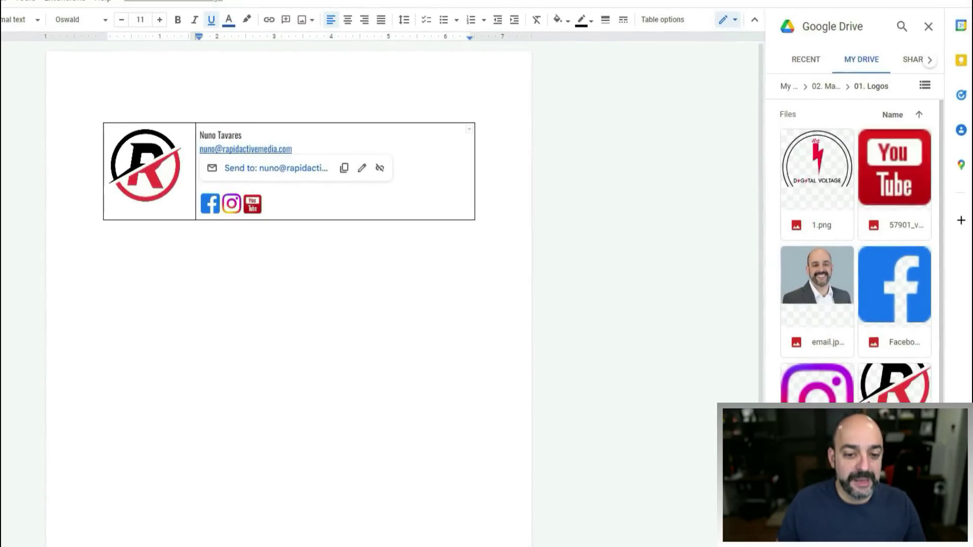
left_click(231, 8)
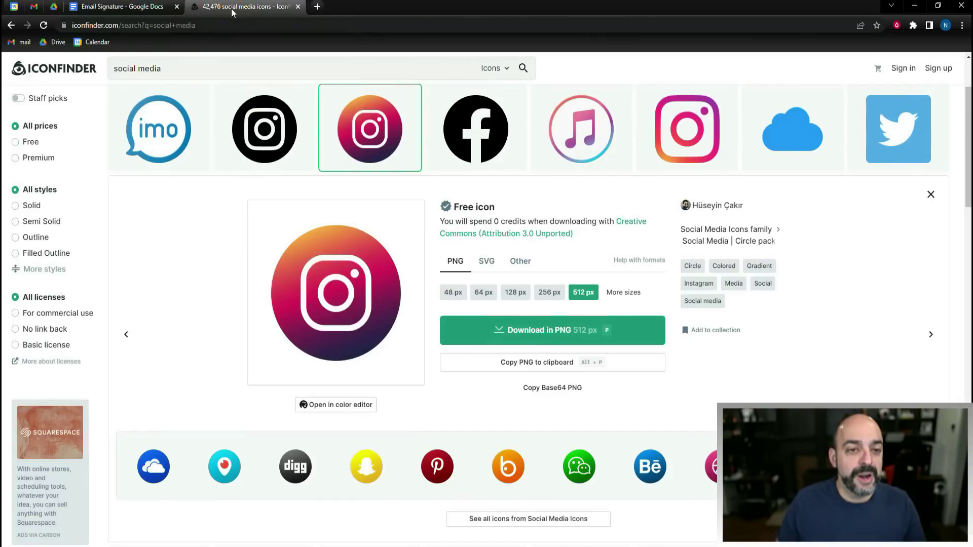
left_click(318, 7)
- Search the web for 'emoji' and go to the Get Emoji site
type("en")
key("BackSpace")
type("moj")
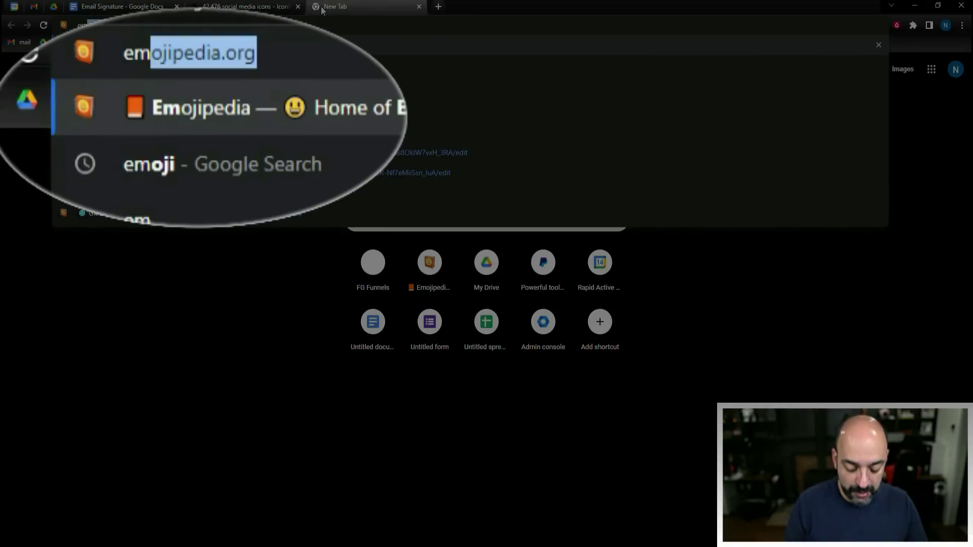
type("i")
key("Delete")
key("Return")
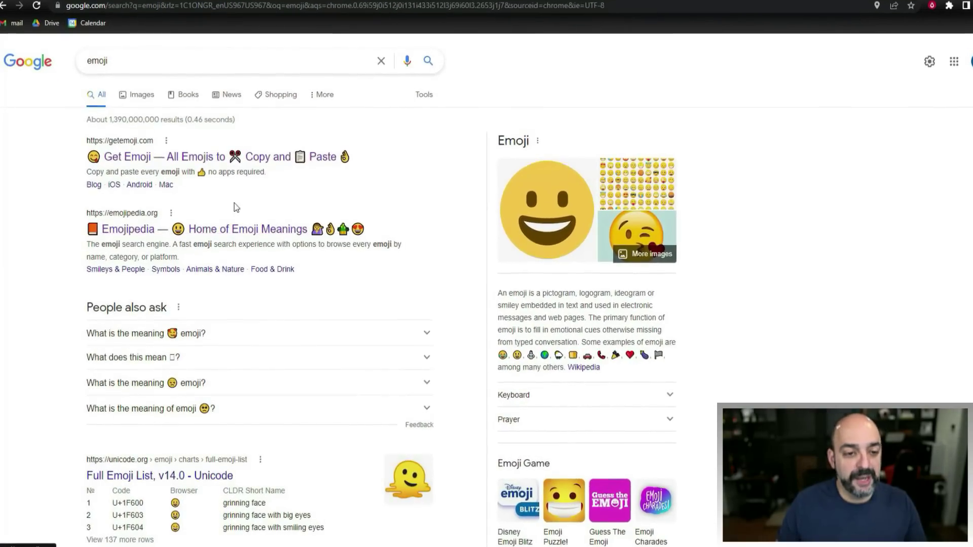
left_click(284, 162)
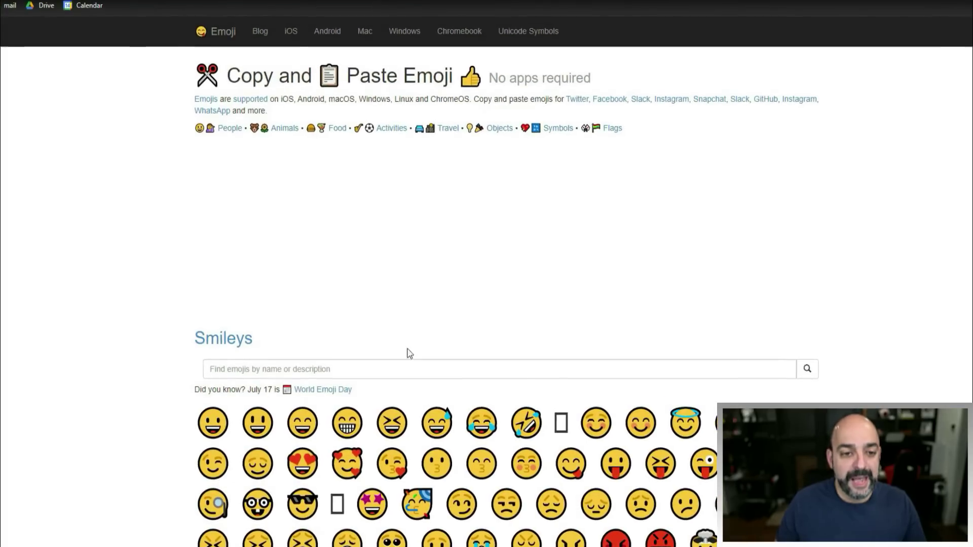
- Search the site for 'email' and copy the E-Mail envelope emoji
left_click(332, 364)
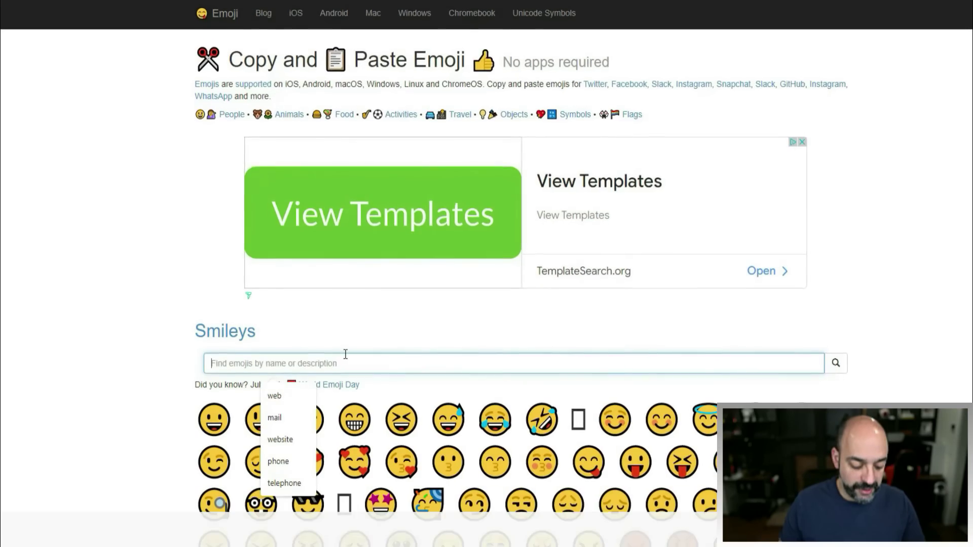
type("email")
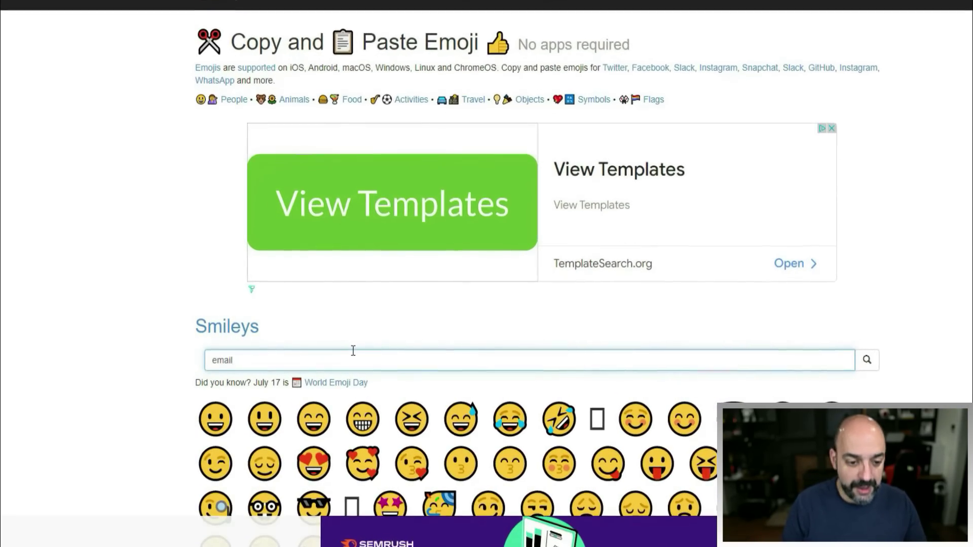
key("Return")
left_click(304, 190)
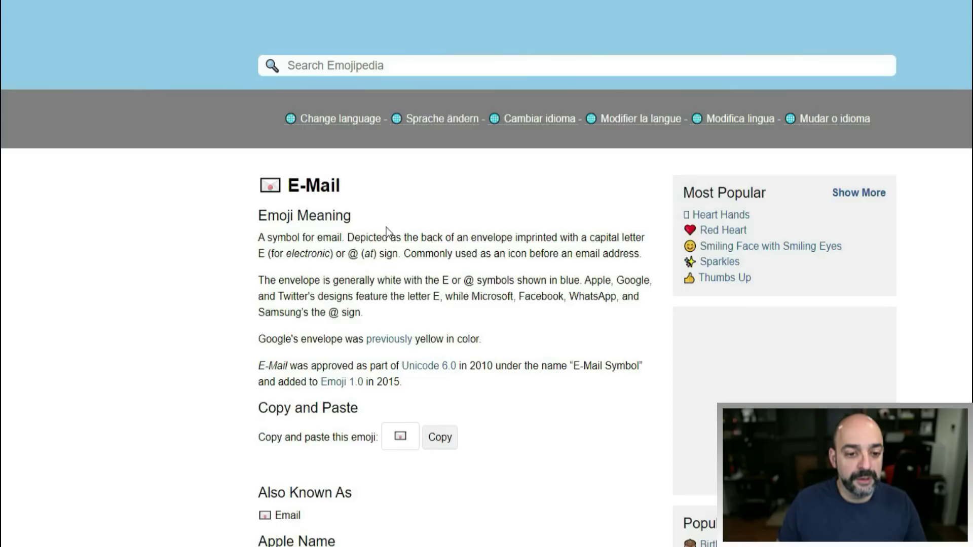
left_click(437, 449)
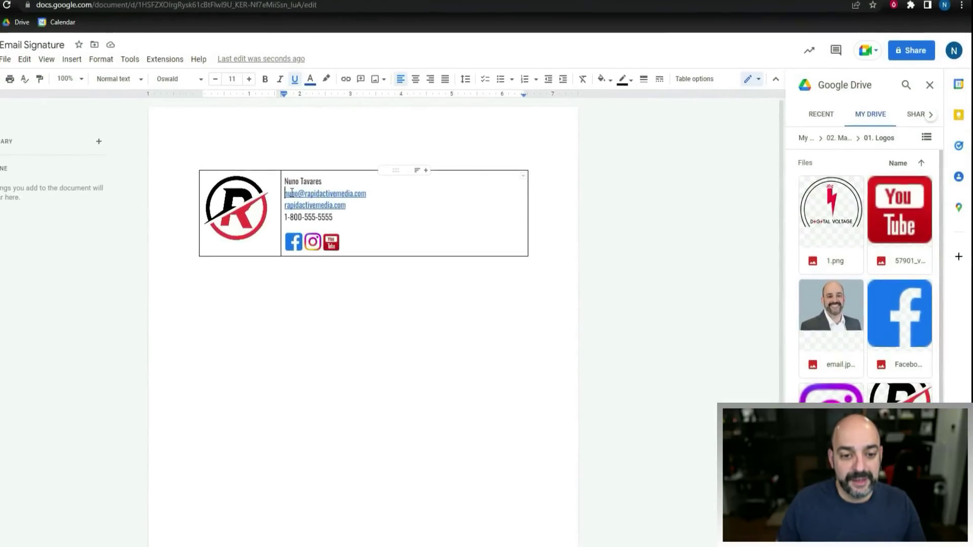
- Paste the envelope emoji with a colon before the e-mail, and insert a globe emoji before the website
key("ctrl+v")
type(":")
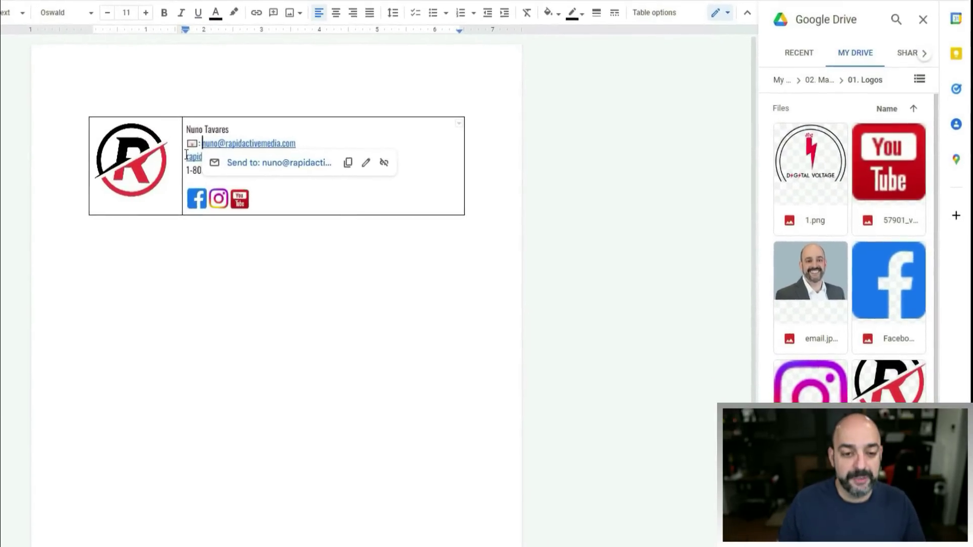
left_click(214, 170)
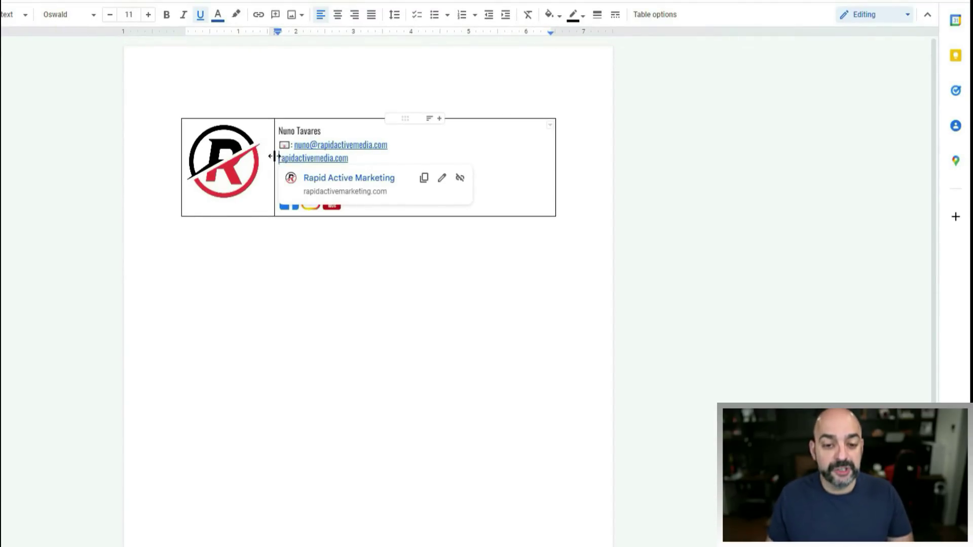
right_click(279, 158)
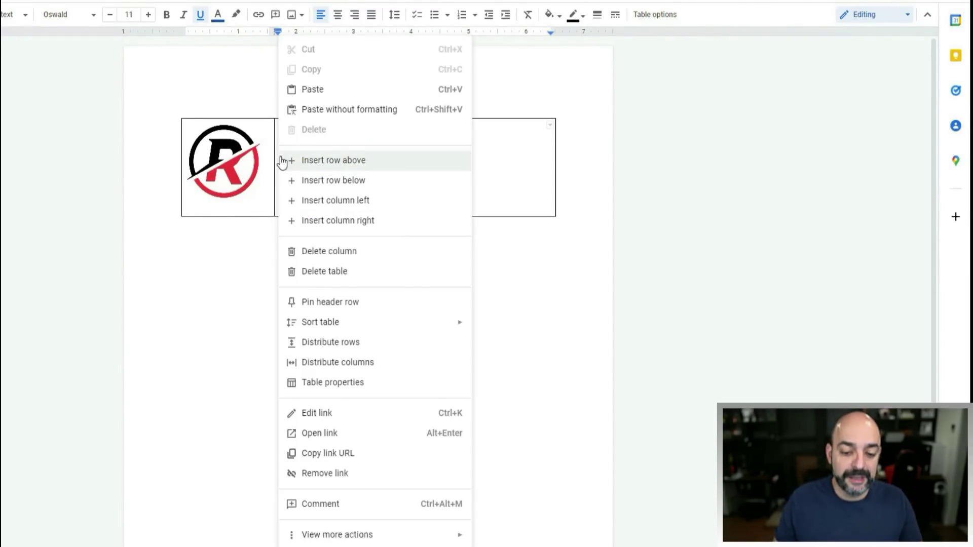
left_click(105, 77)
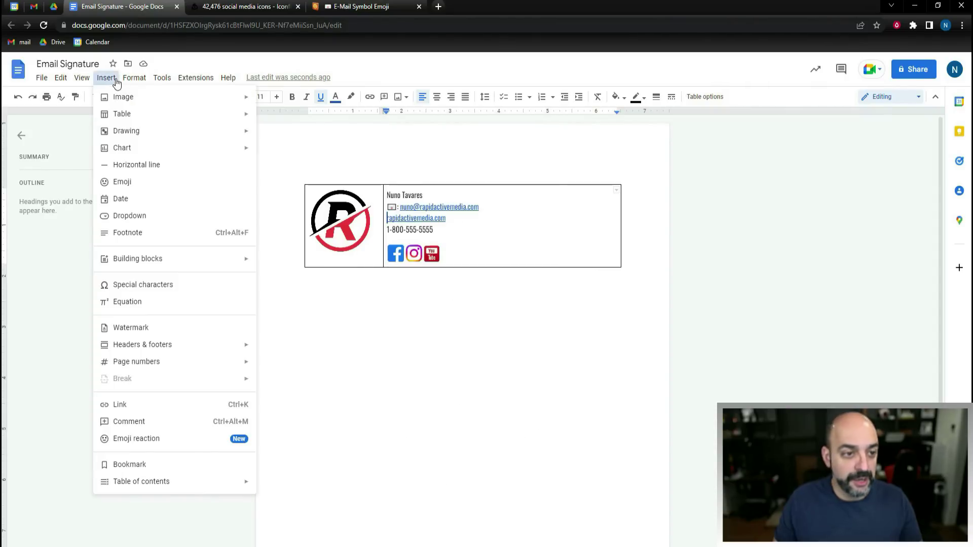
left_click(128, 185)
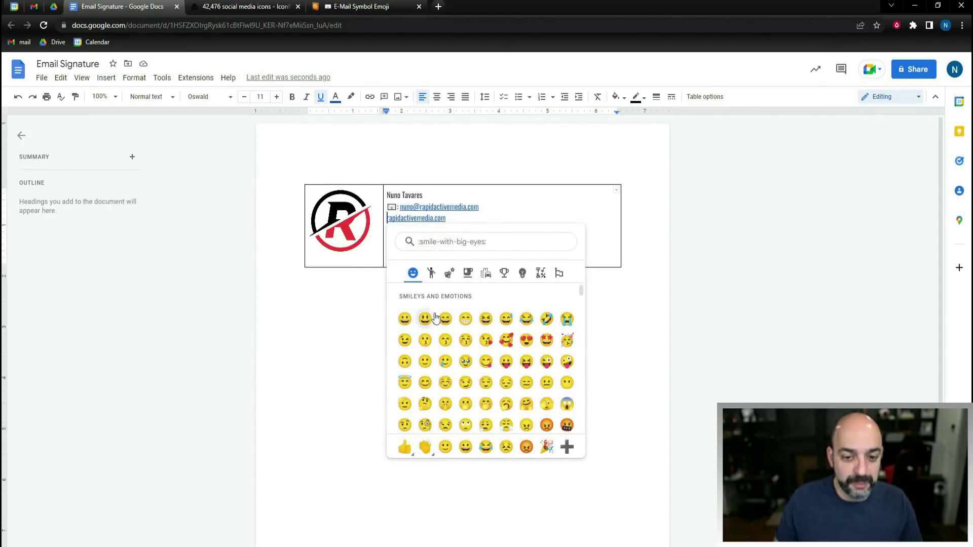
type("globe")
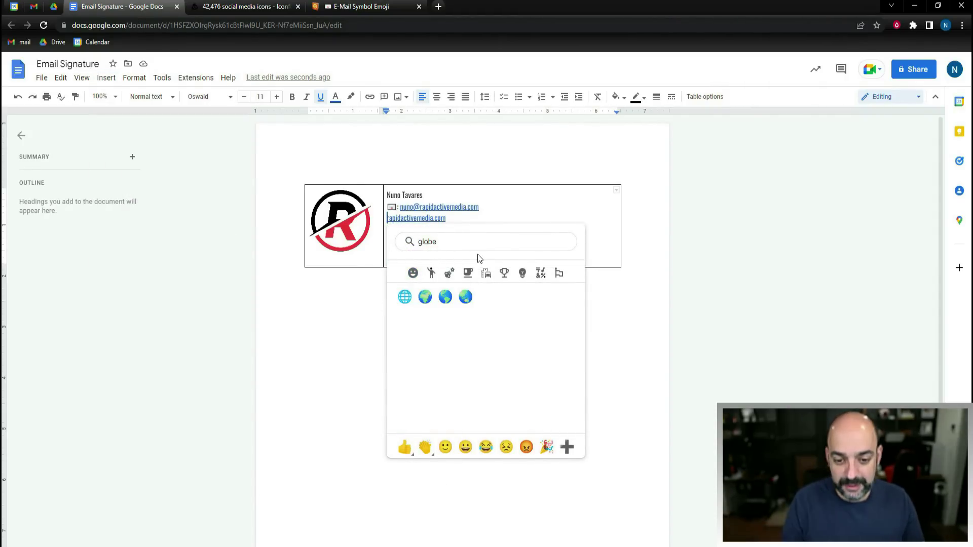
left_click(405, 297)
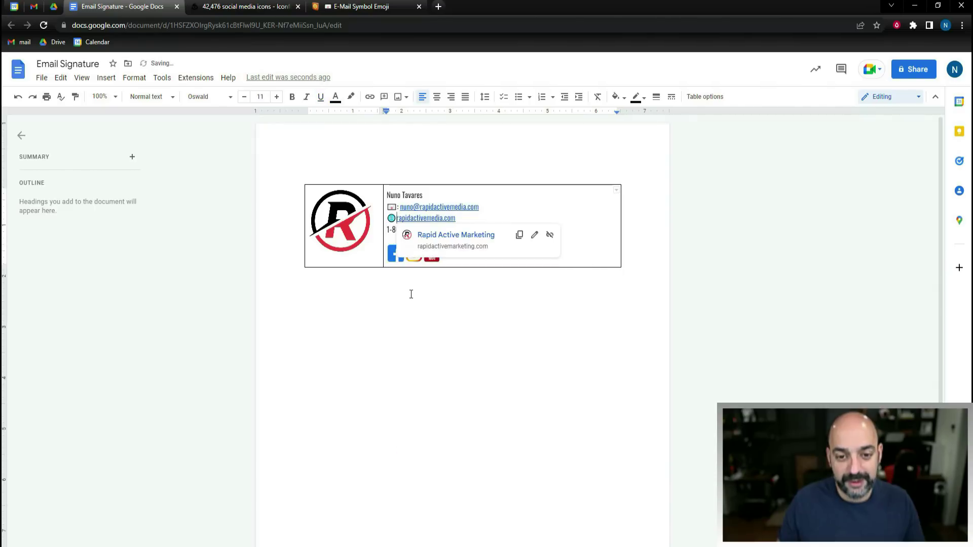
left_click(502, 209)
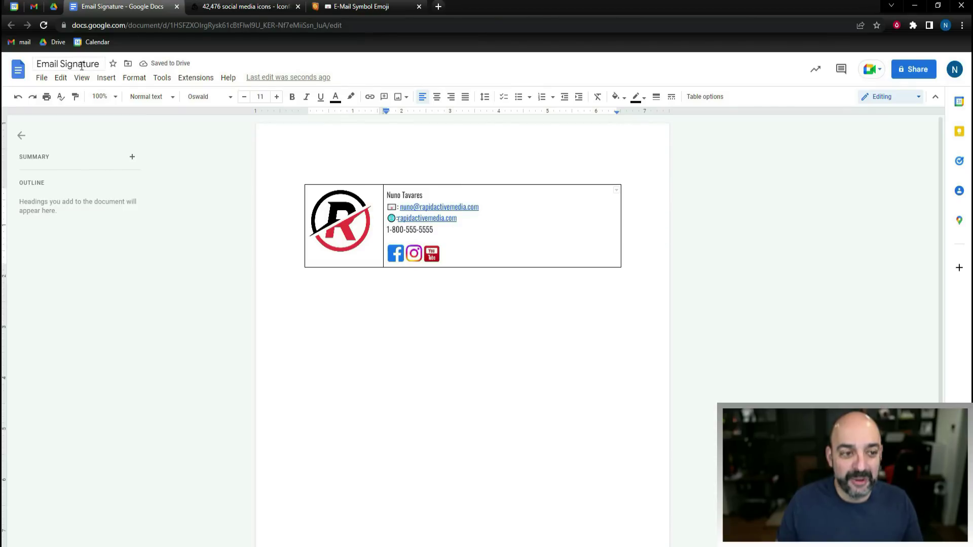
- Insert a telephone receiver emoji, found by searching 'telep', before the phone number
left_click(106, 78)
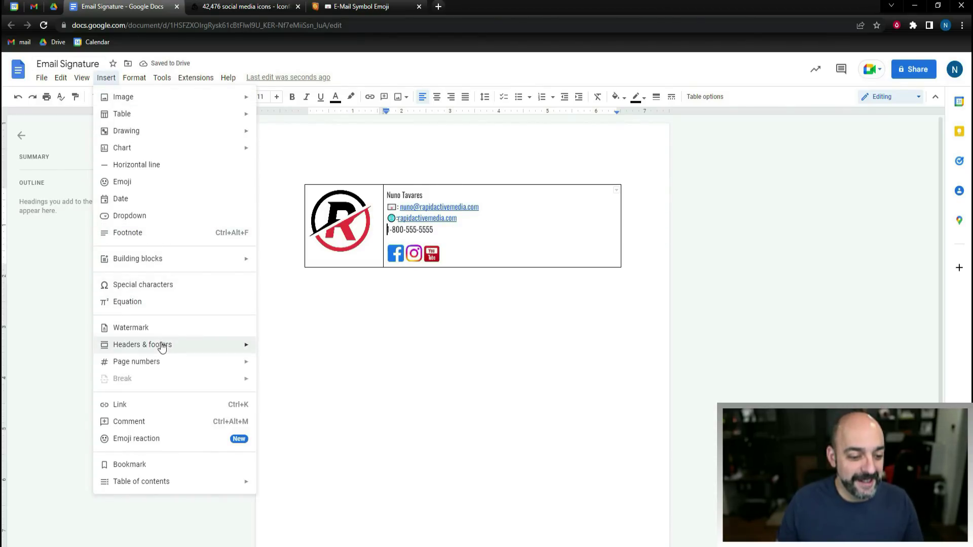
left_click(163, 183)
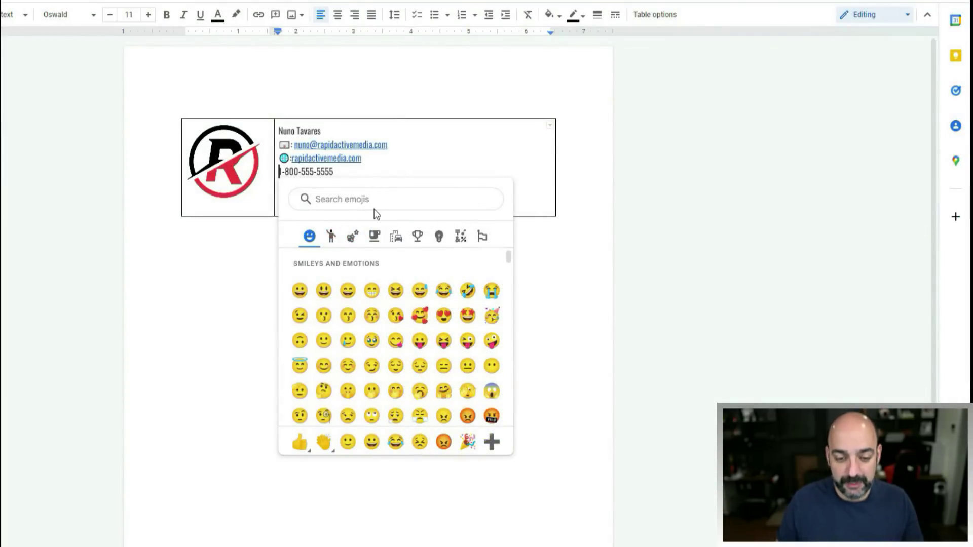
type("telep")
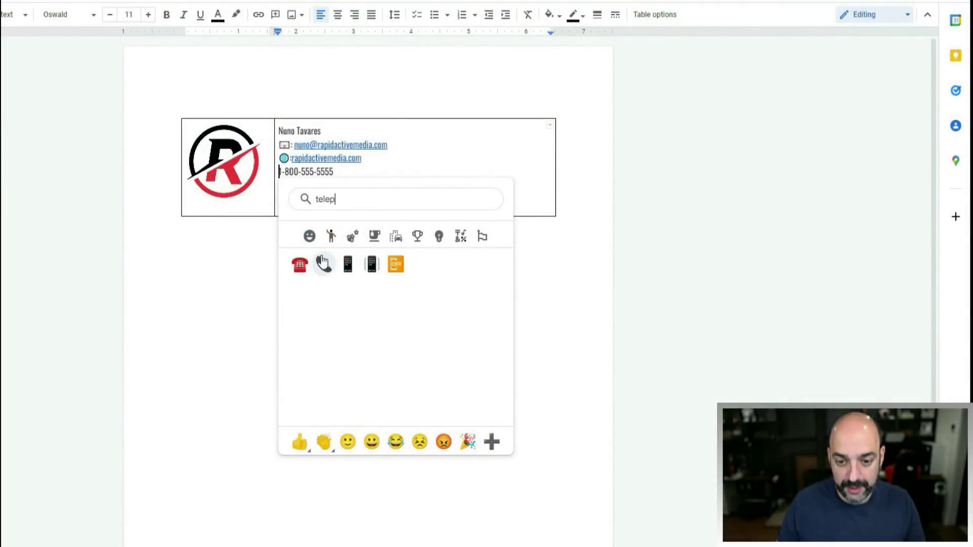
left_click(324, 264)
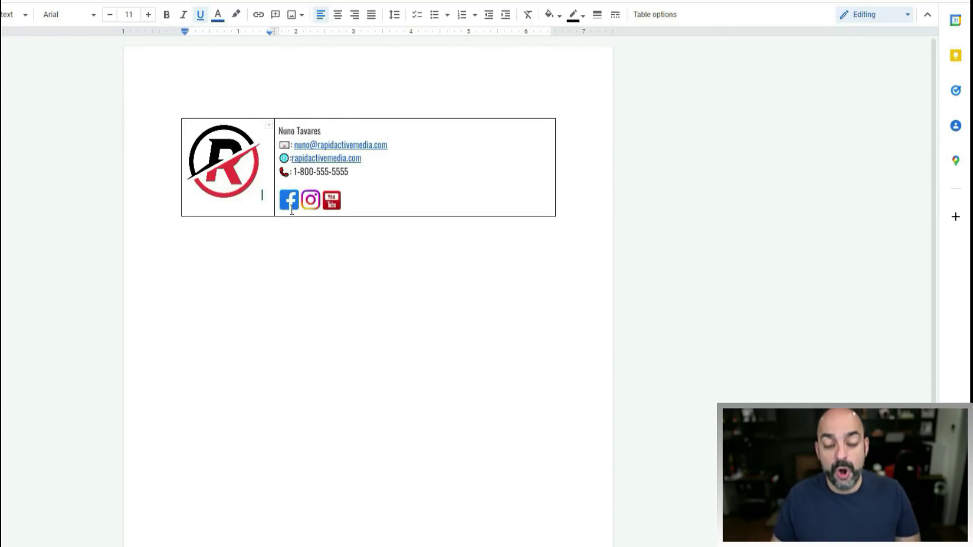
- Undo the accidentally added empty column, keeping two columns, and reopen the signature table's options
left_click(302, 119)
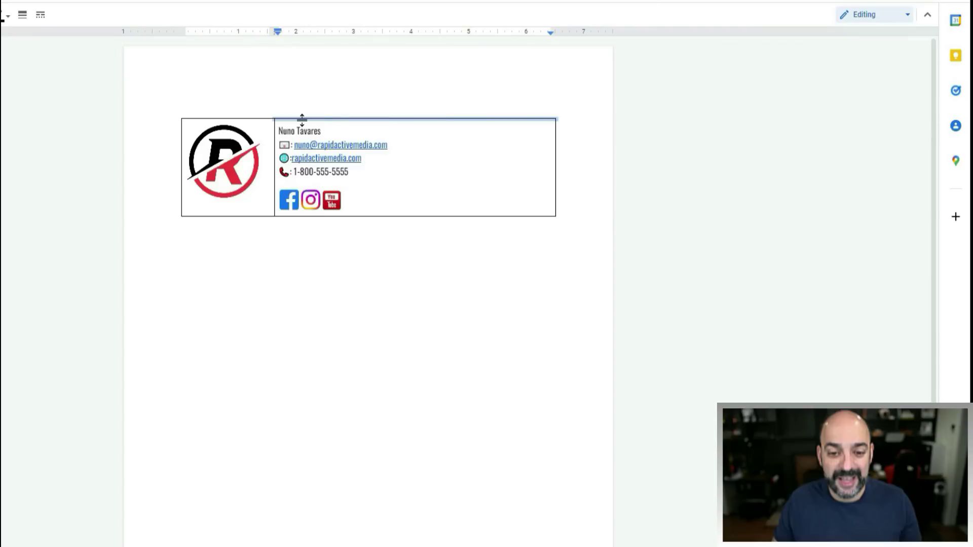
right_click(274, 138)
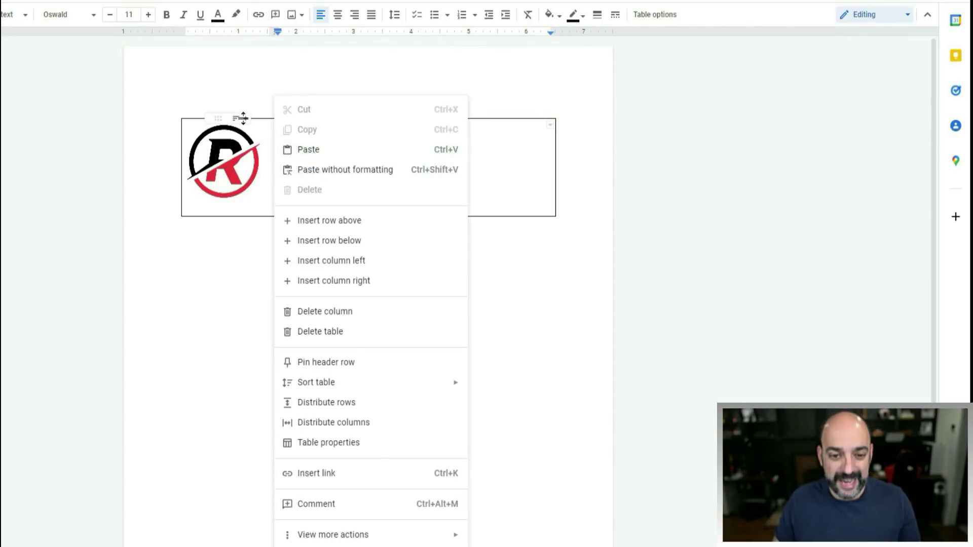
key("Escape")
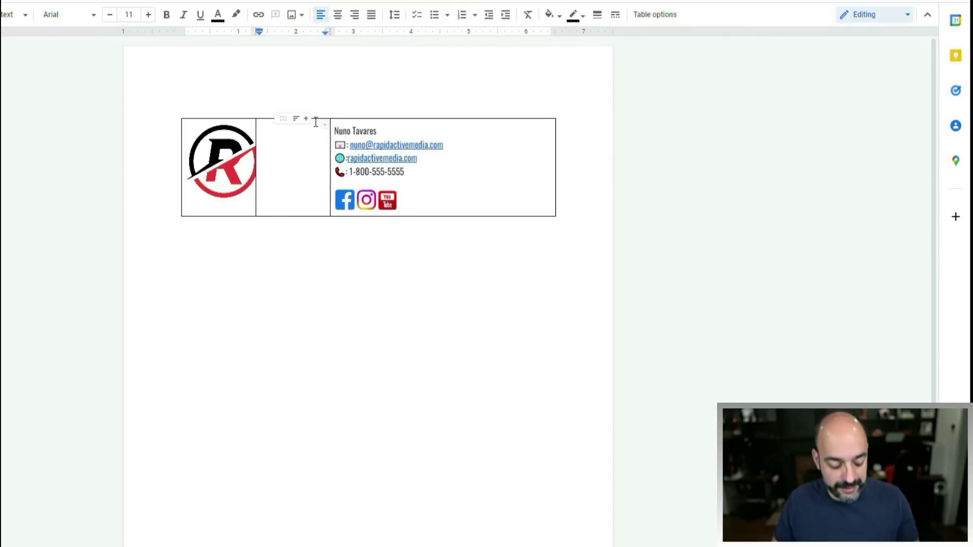
key("ctrl+z")
left_click(311, 118)
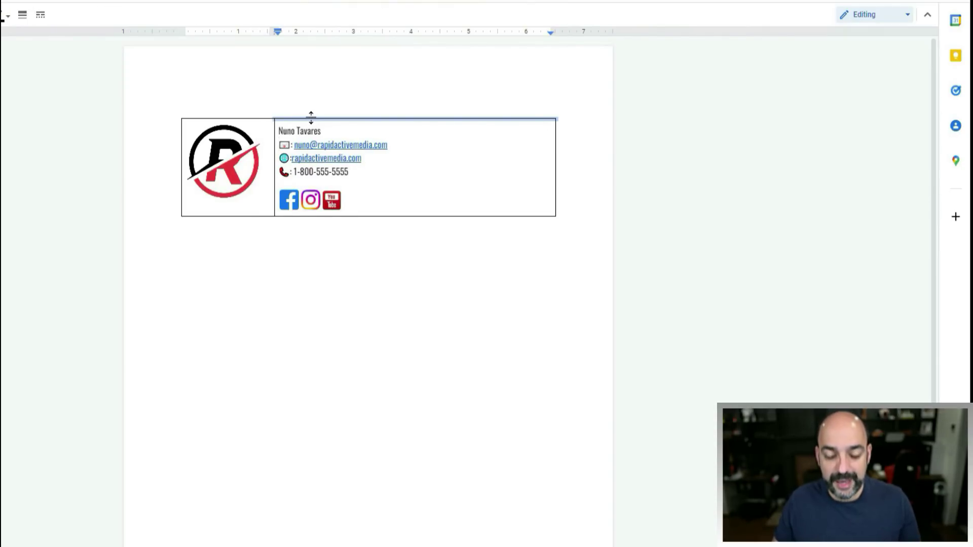
right_click(311, 117)
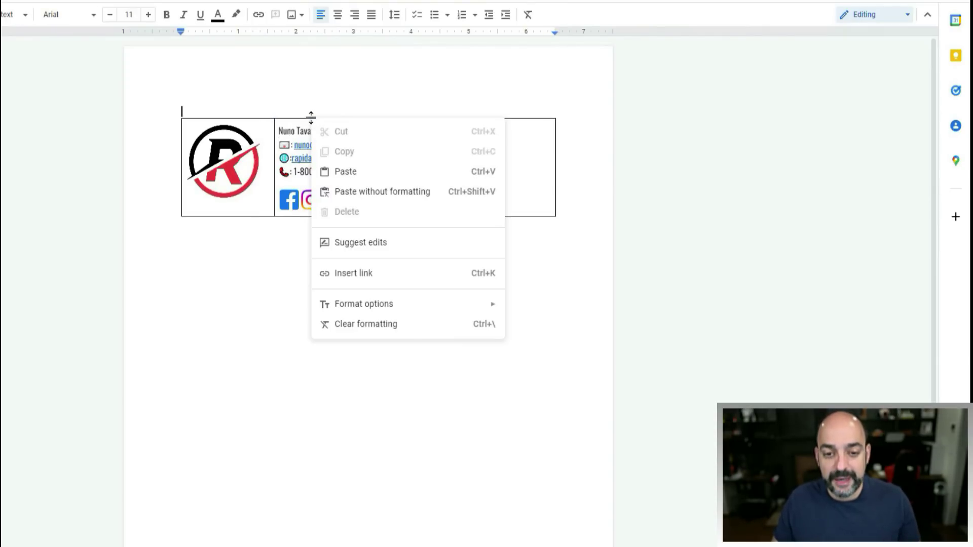
left_click(274, 125)
right_click(274, 125)
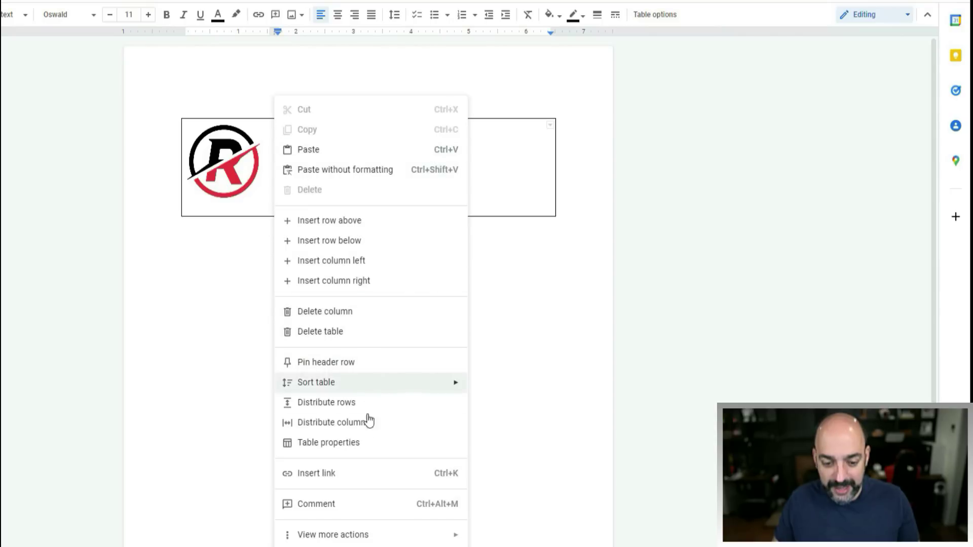
- Set the signature table's border width to 0 pt in Table properties
left_click(368, 446)
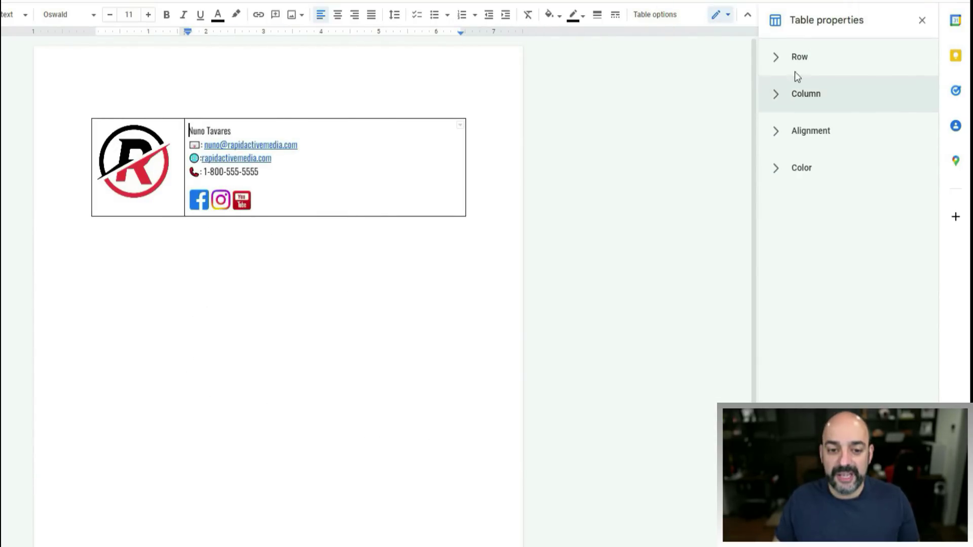
left_click(804, 170)
left_click(820, 238)
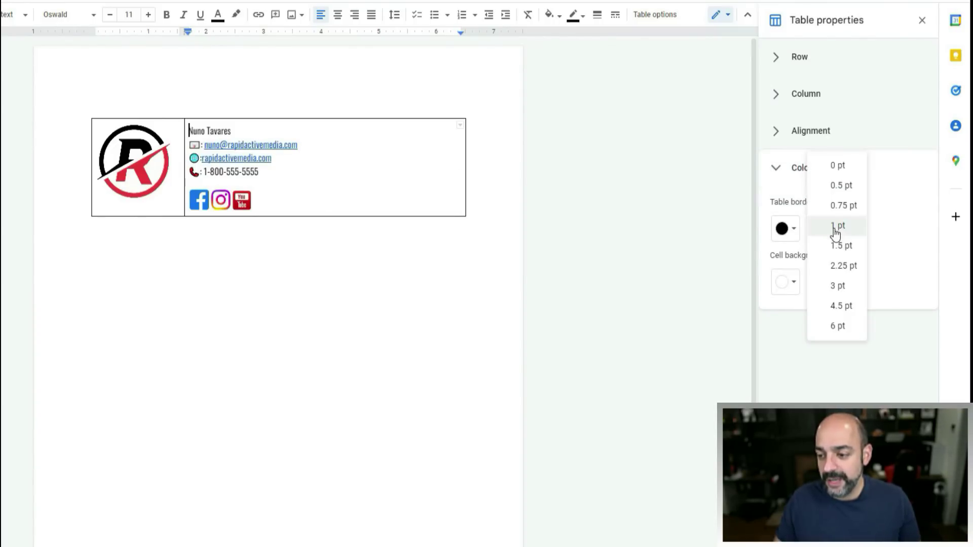
left_click(842, 167)
- Center the R logo within its table cell
left_click(152, 176)
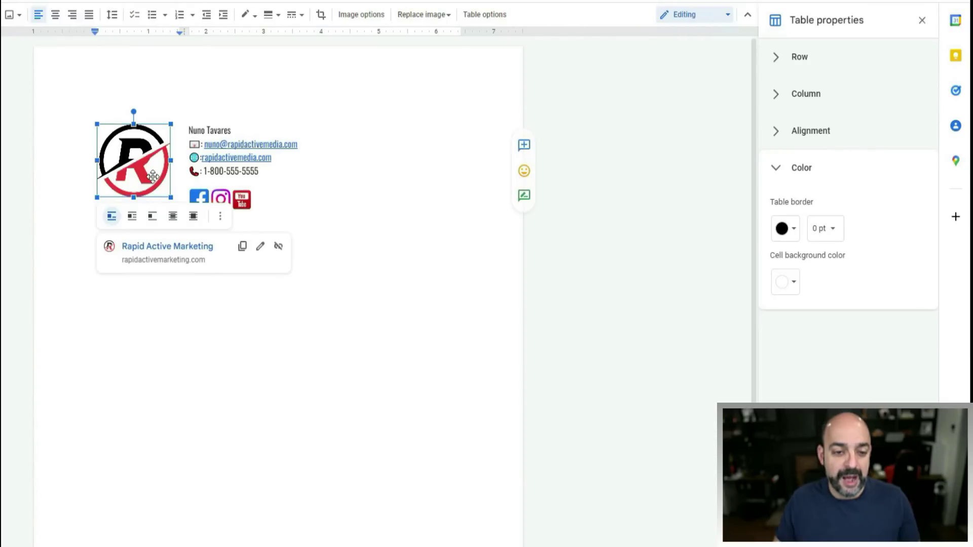
left_click(57, 17)
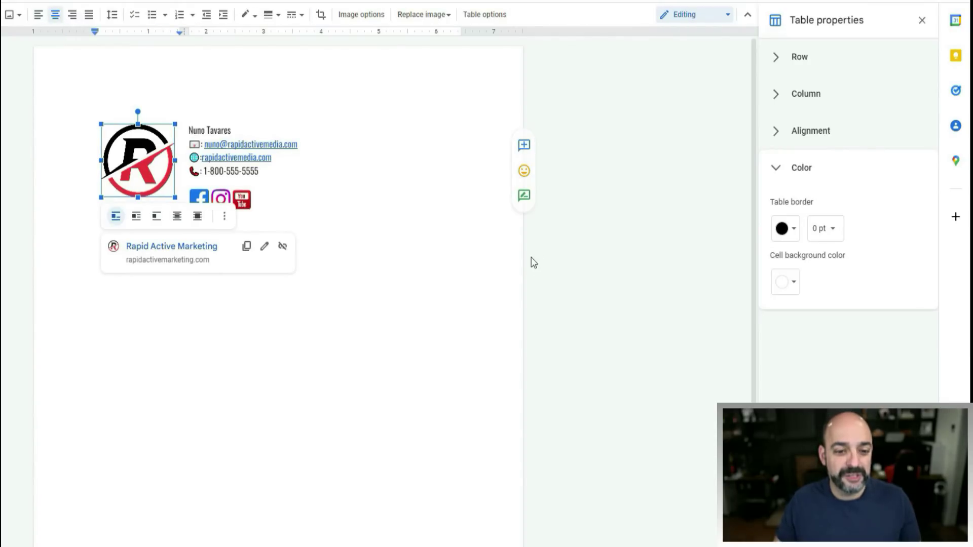
left_click(462, 280)
- Select both cells of the signature table and copy them
left_click(329, 204)
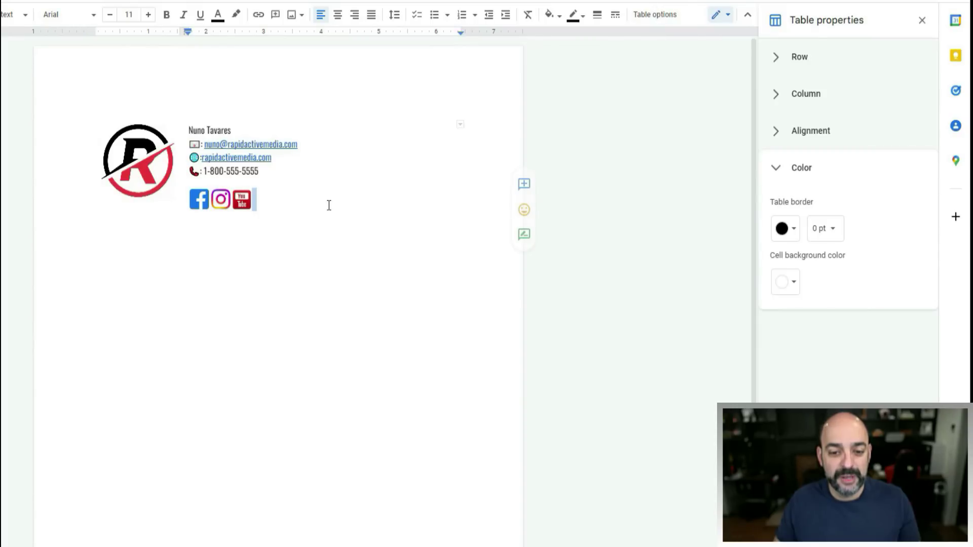
left_click_drag(329, 195, 83, 128)
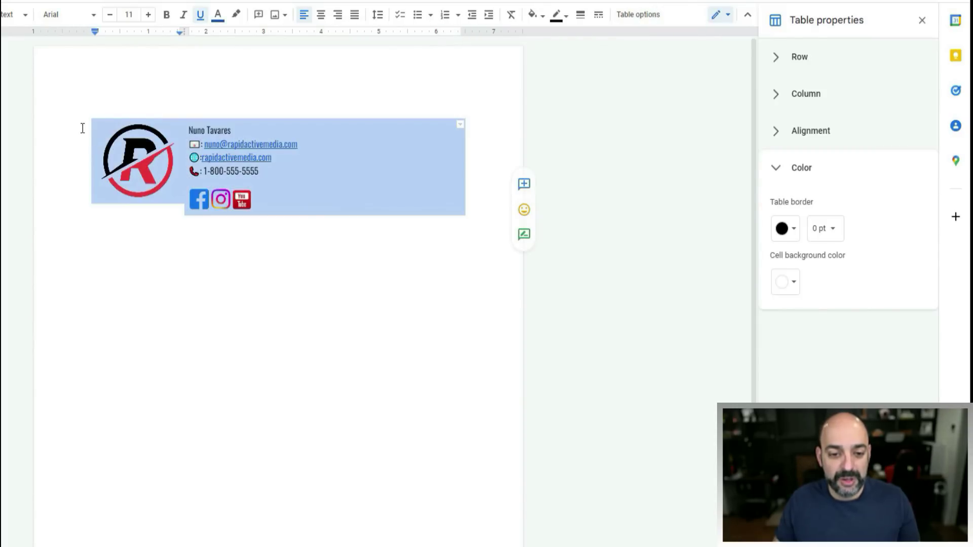
right_click(326, 154)
left_click(386, 161)
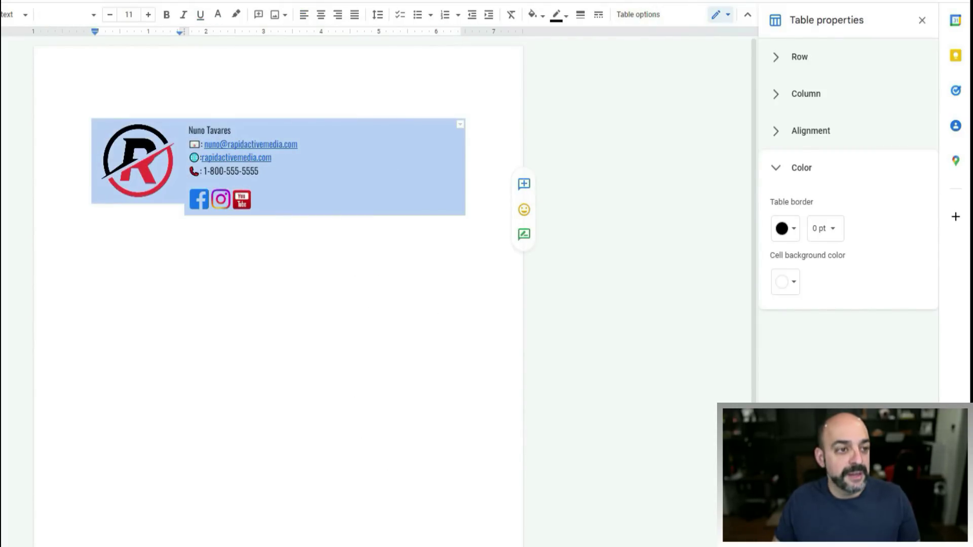
- Open Gmail's full settings and scroll down to the empty Signature section on General
left_click(33, 6)
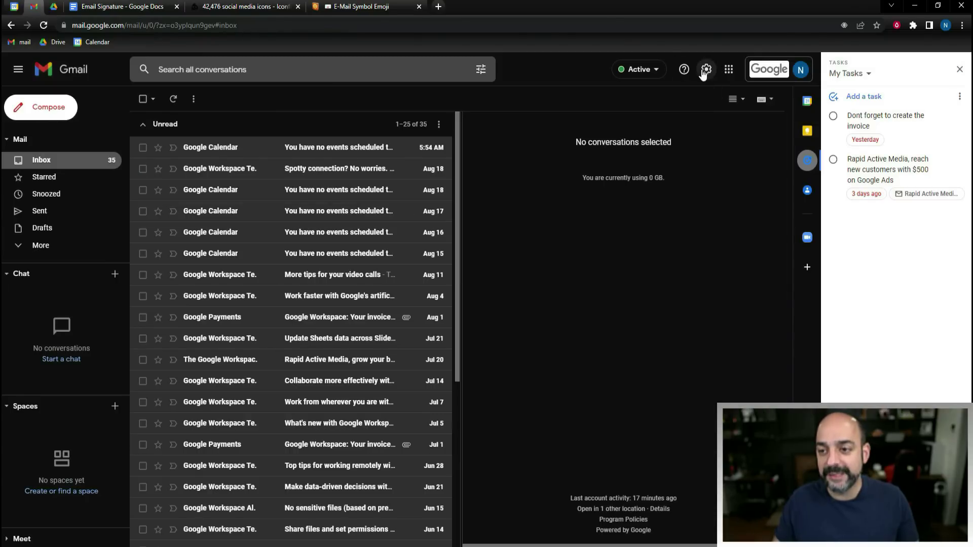
left_click(704, 71)
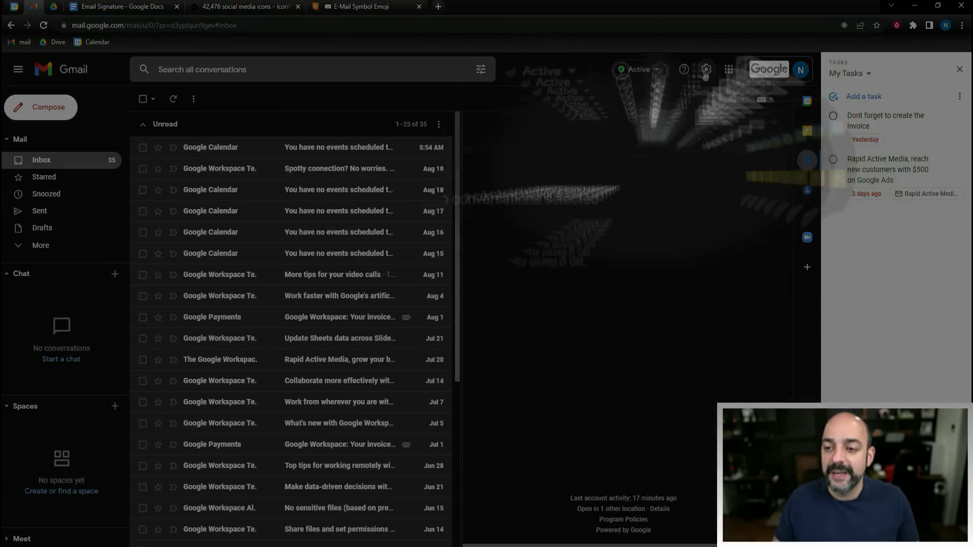
left_click(660, 171)
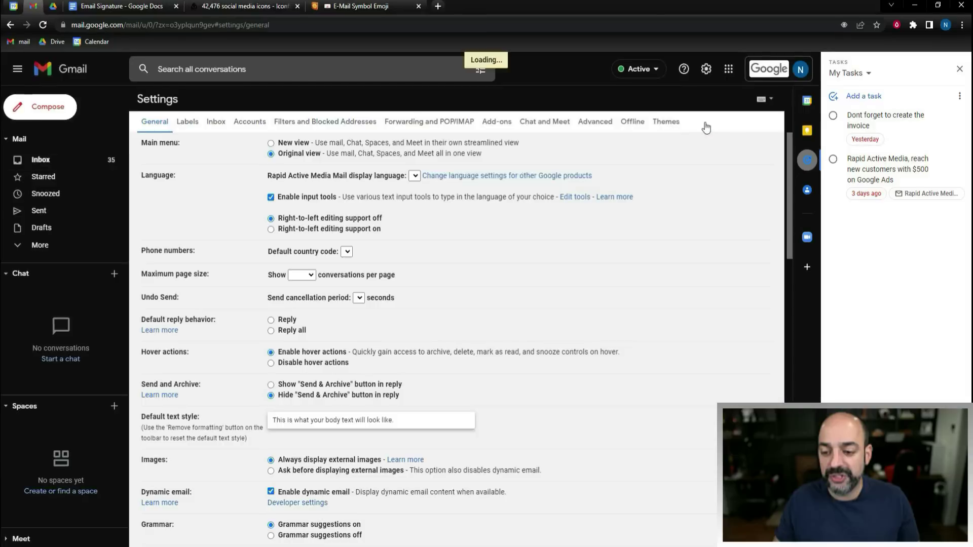
scroll(367, 179, "down", 3)
scroll(361, 179, "down", 10)
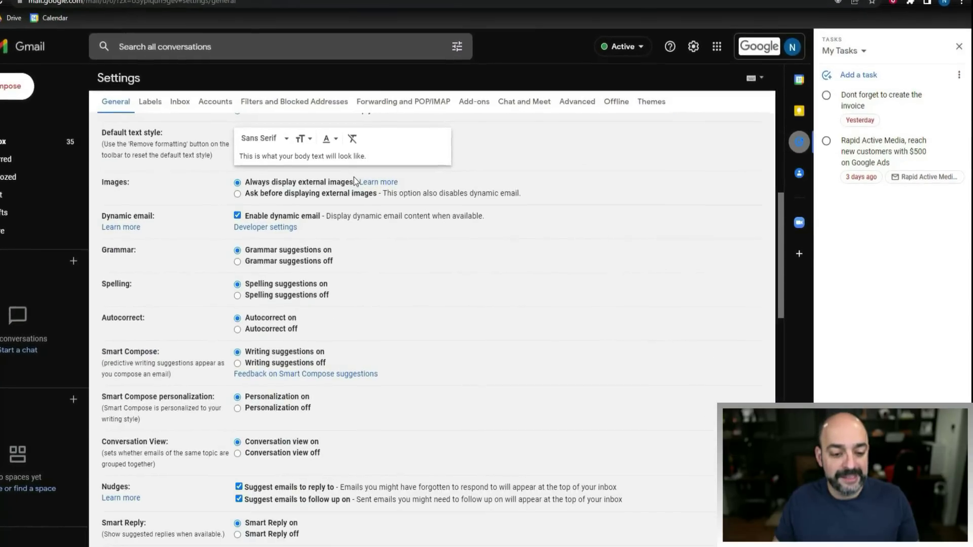
scroll(333, 166, "down", 7)
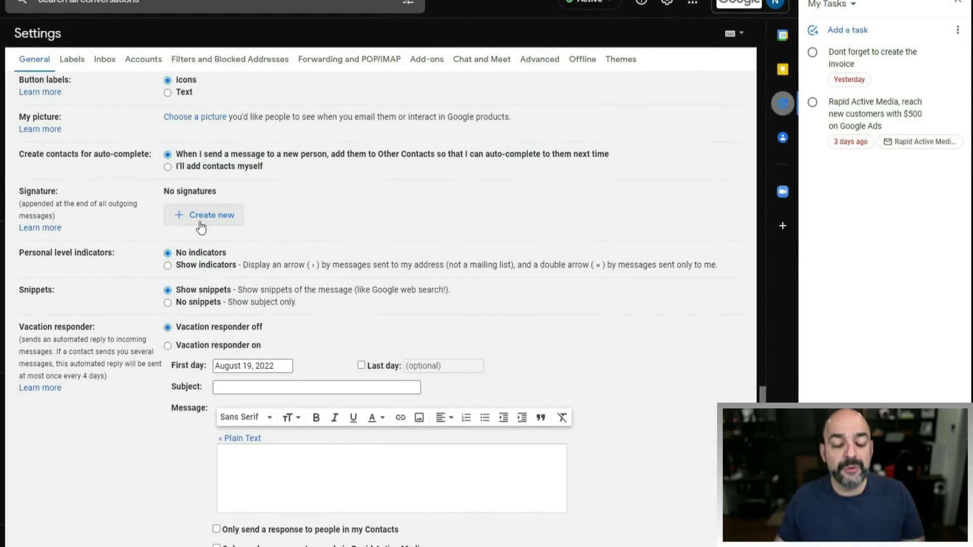
- Create a signature named 'Main' and paste the copied borderless signature table into it
left_click(207, 217)
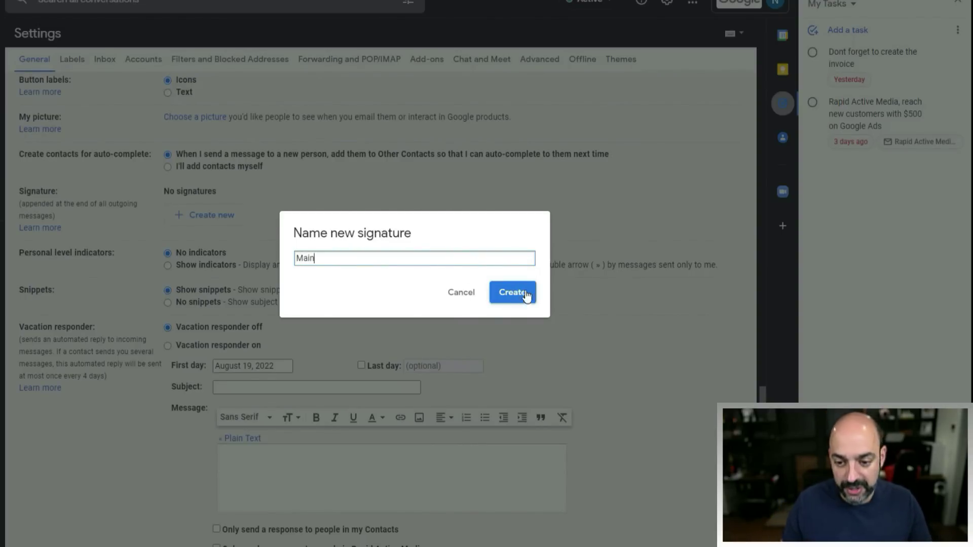
left_click(522, 299)
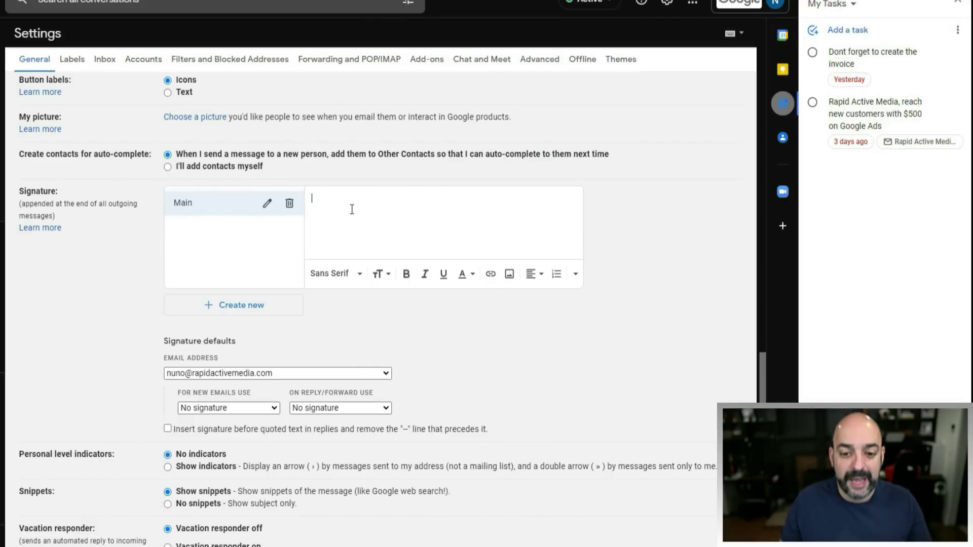
key("ctrl+v")
scroll(398, 216, "up", 3)
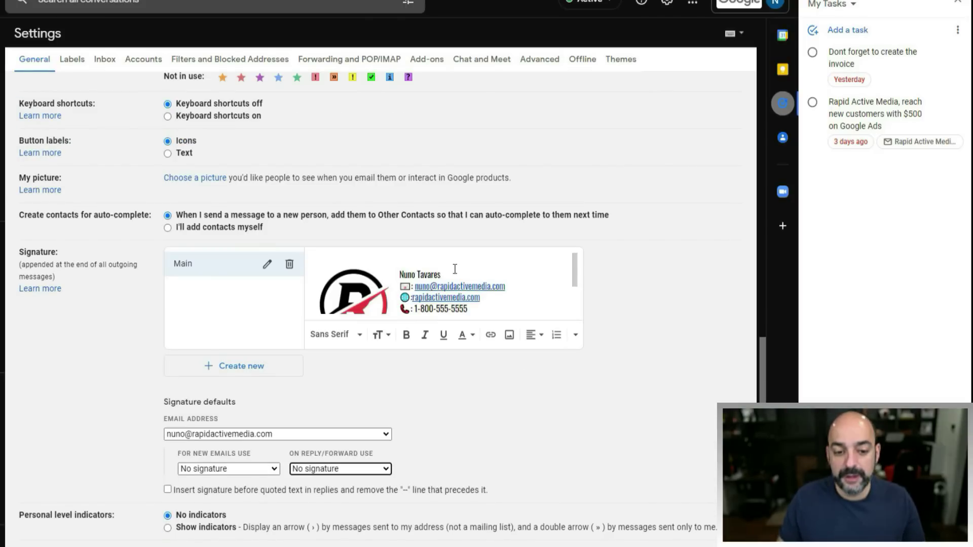
scroll(456, 277, "down", 2)
scroll(670, 357, "down", 2)
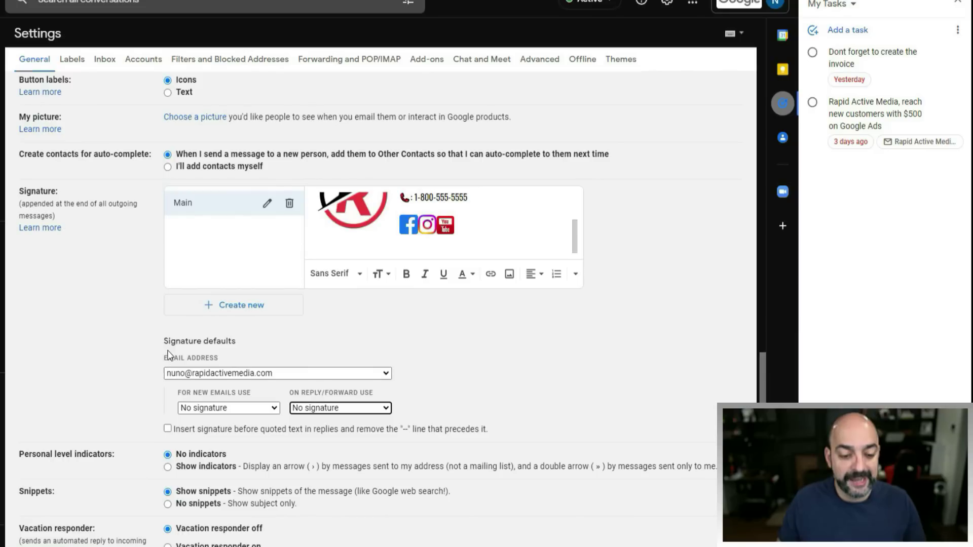
scroll(229, 348, "down", 1)
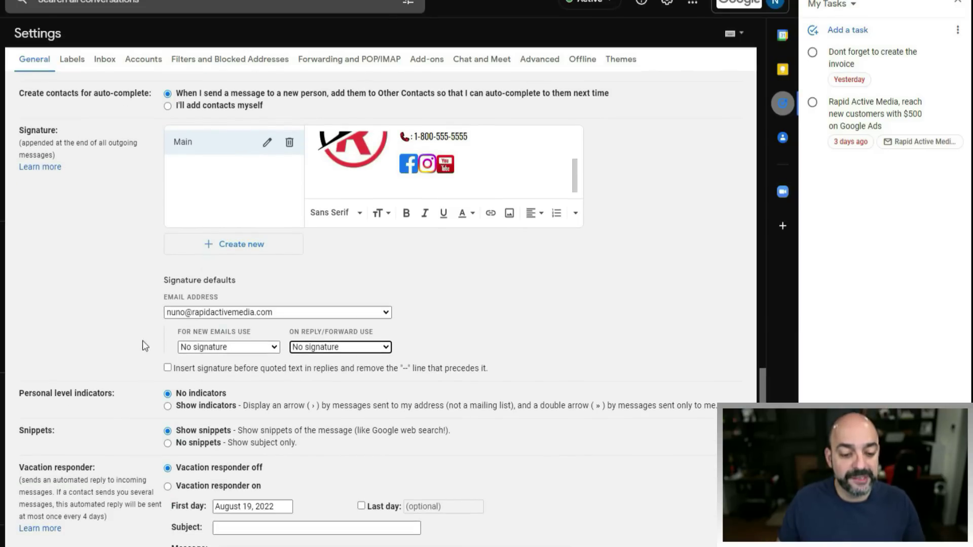
- Choose Main for both 'For new emails use' and 'On reply/forward use'
left_click(263, 348)
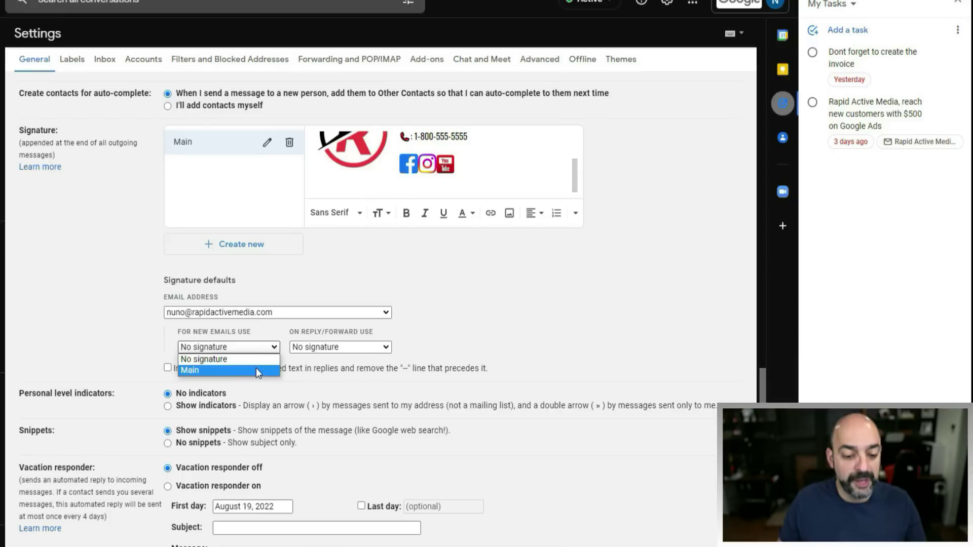
left_click(256, 369)
left_click(352, 348)
left_click(357, 371)
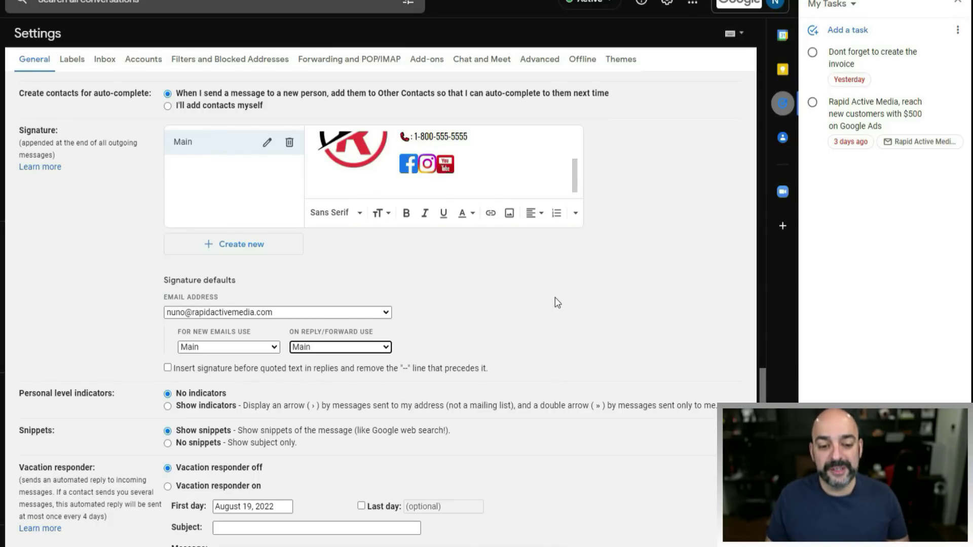
scroll(557, 303, "up", 2)
scroll(452, 292, "down", 2)
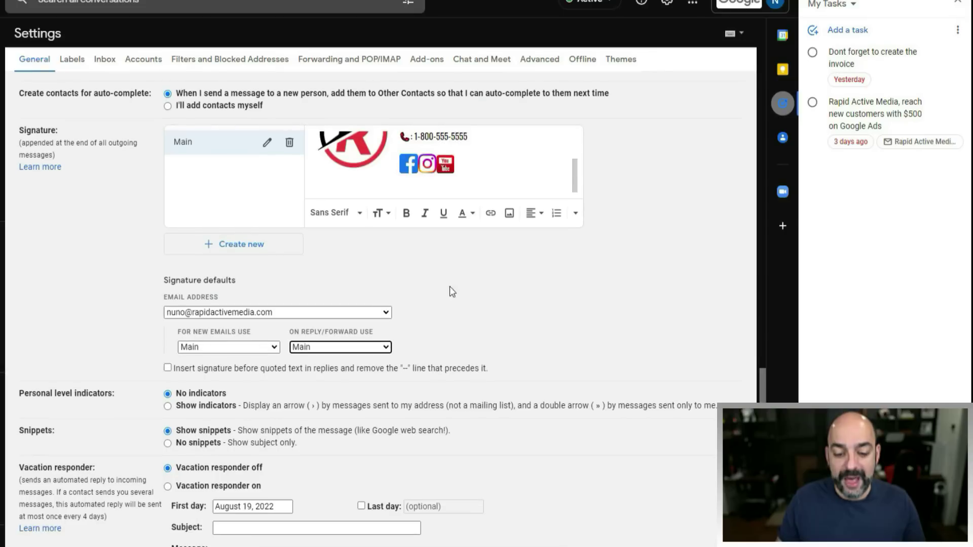
- Switch the signature defaults' Email address to the Support address
left_click(370, 311)
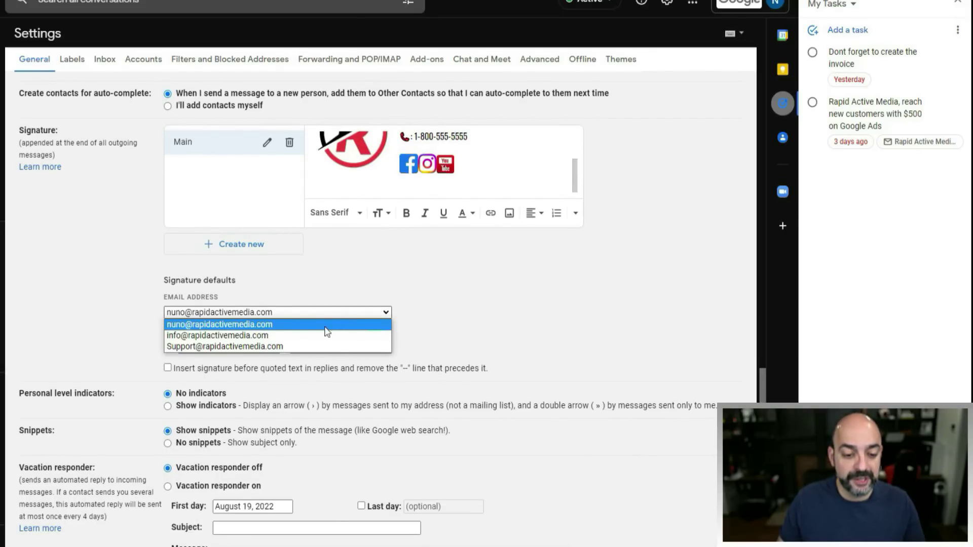
left_click(299, 346)
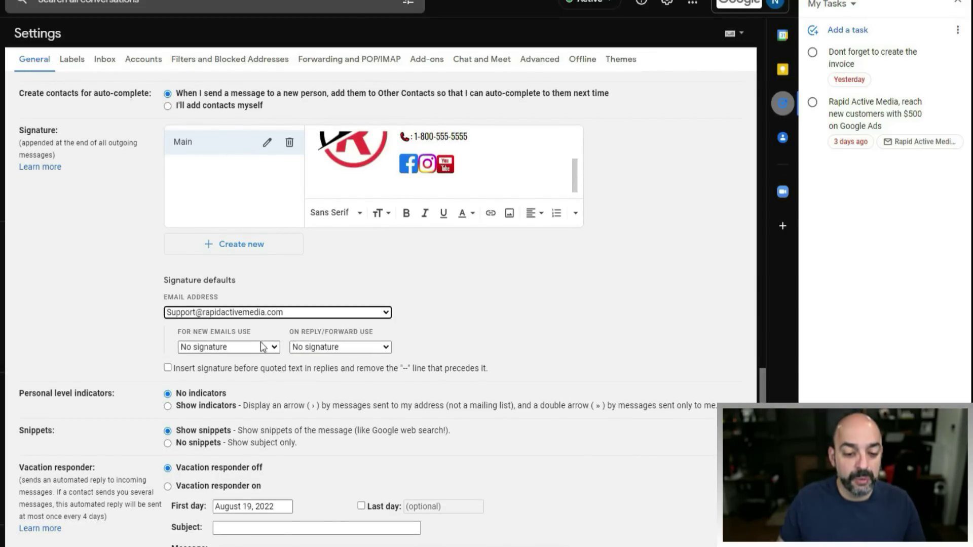
scroll(264, 352, "up", 2)
- Create a signature named 'Support' and paste the copied email signature into it
left_click(258, 369)
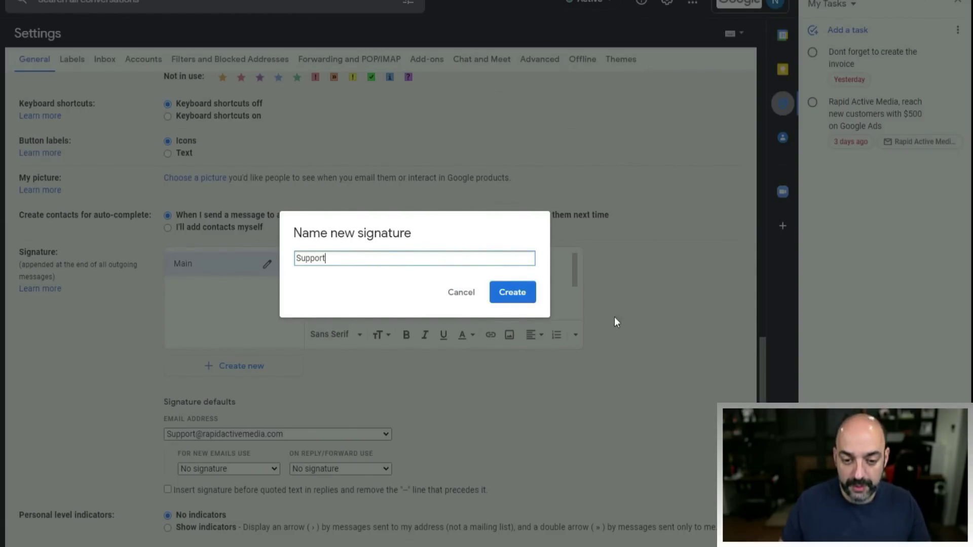
left_click(509, 295)
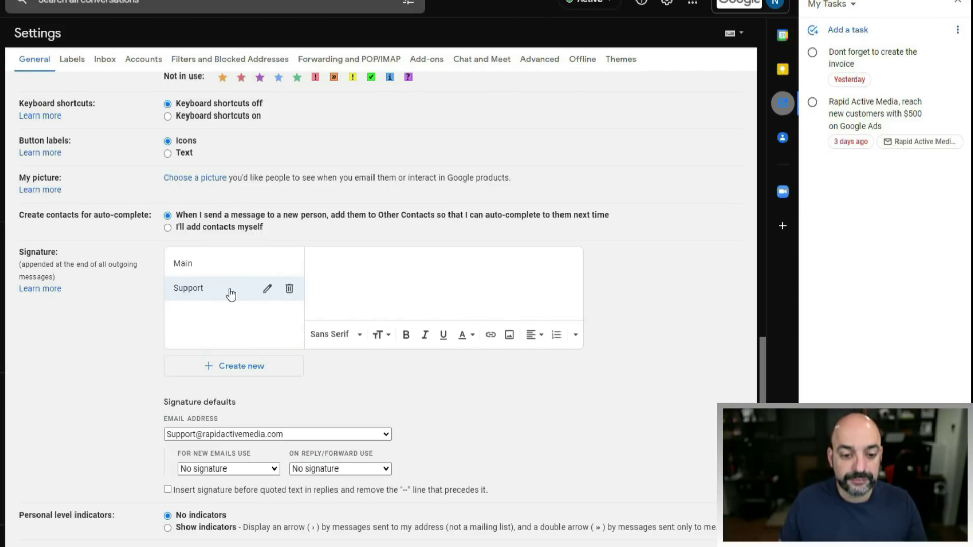
right_click(349, 256)
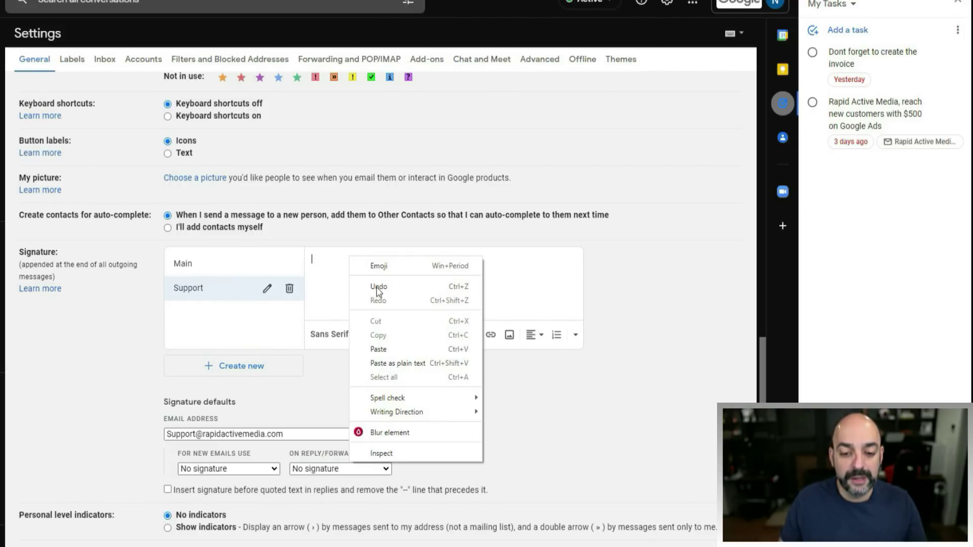
left_click(387, 342)
scroll(474, 302, "up", 1)
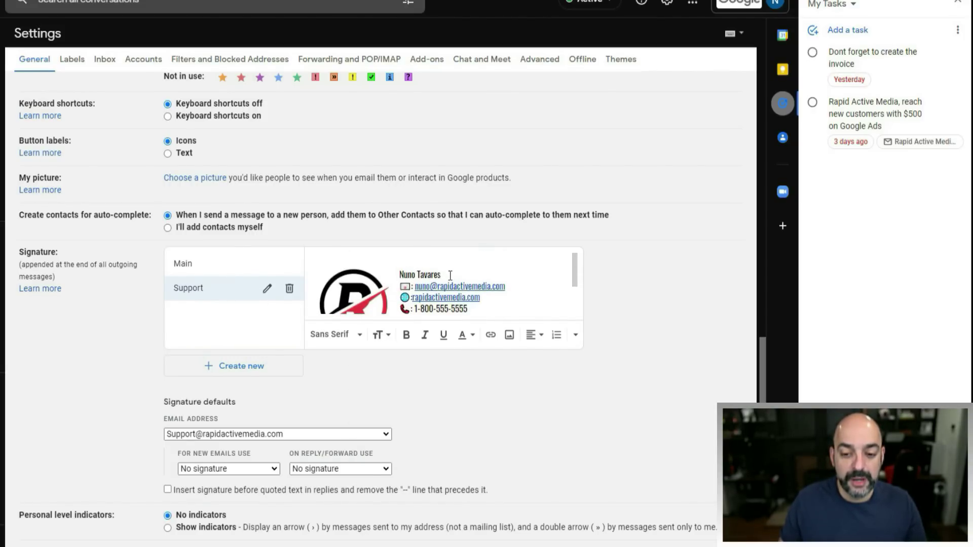
left_click(430, 286)
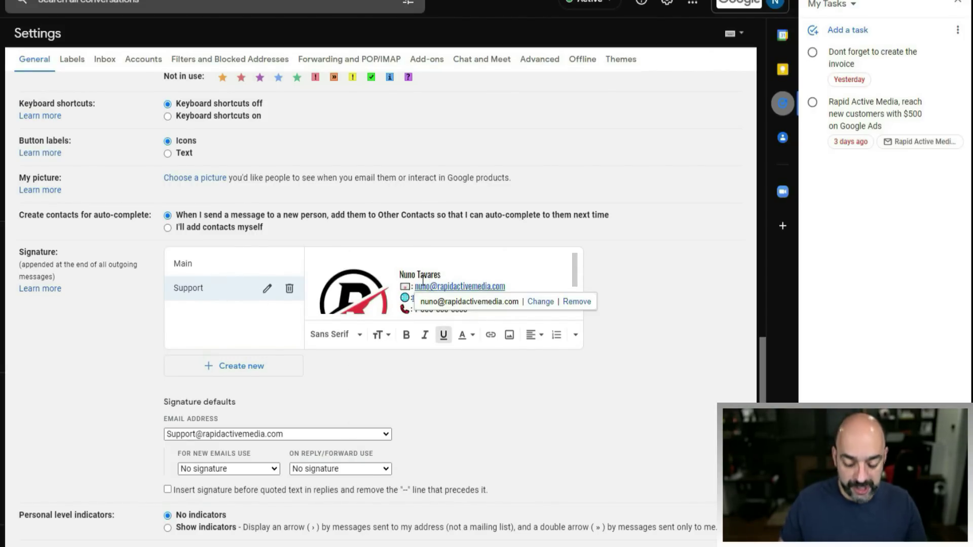
- Change the e-mail line's link target to the support address and delete the person's name from the top line
key("BackSpace")
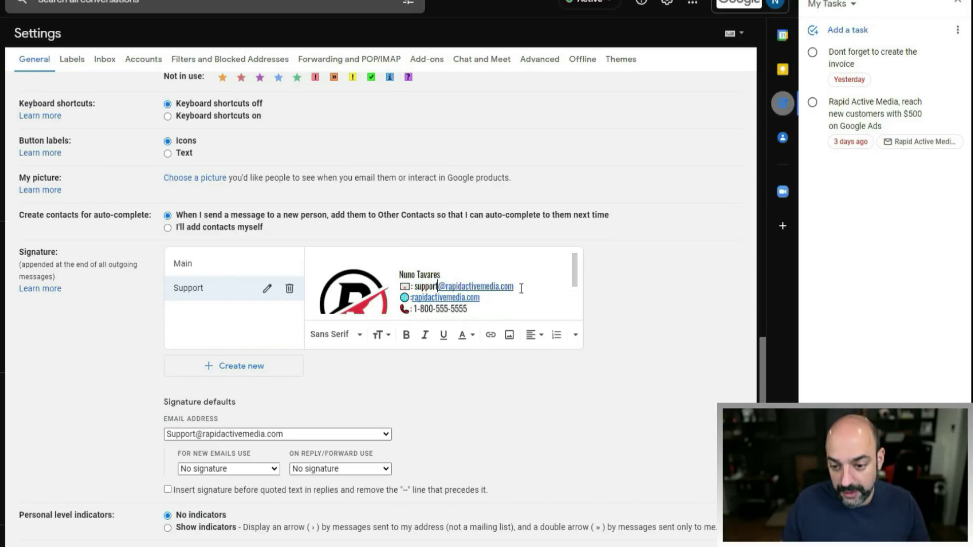
left_click(418, 286)
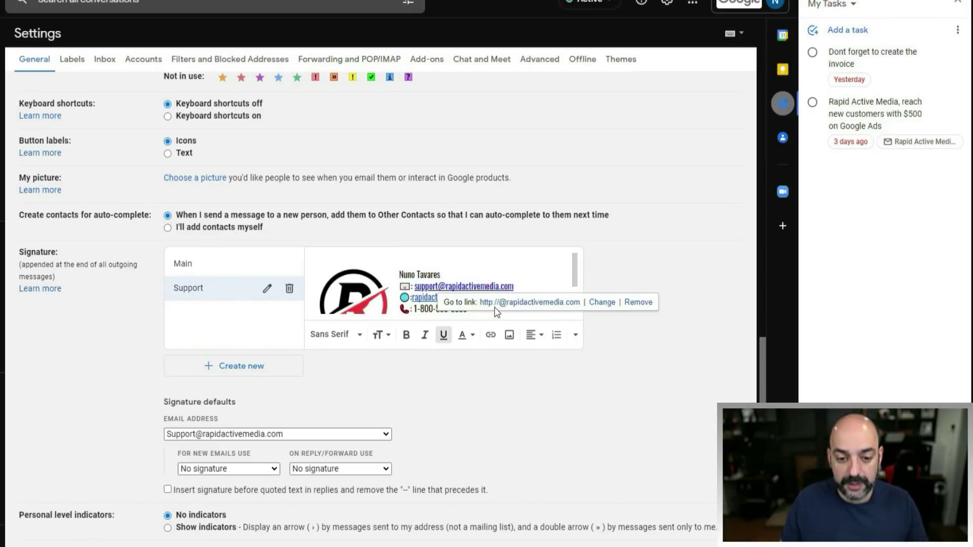
left_click(490, 335)
left_click(256, 279)
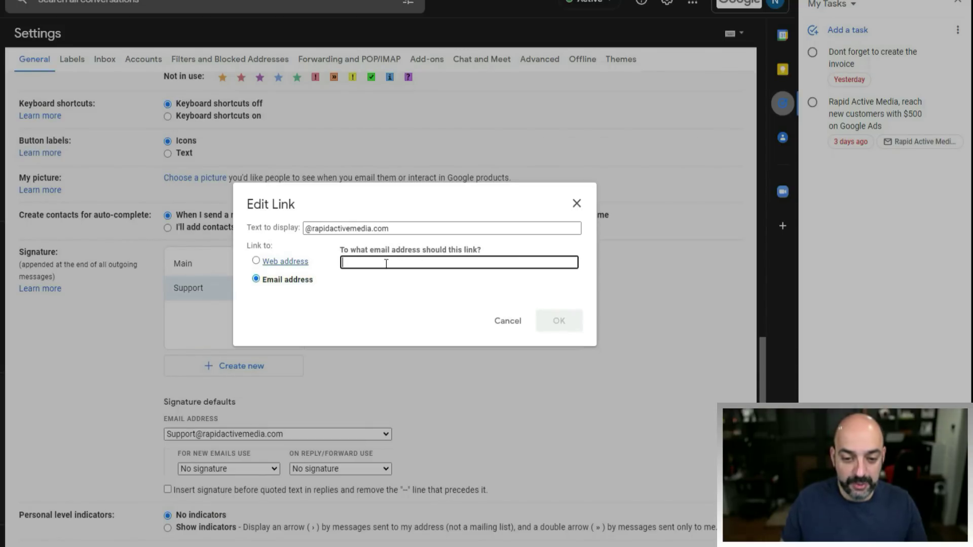
left_click(307, 229)
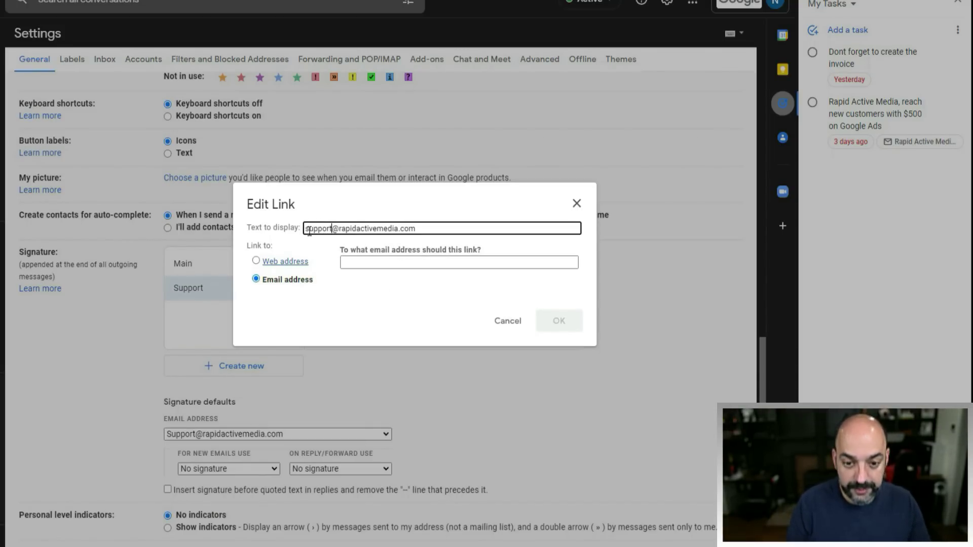
left_click(366, 263)
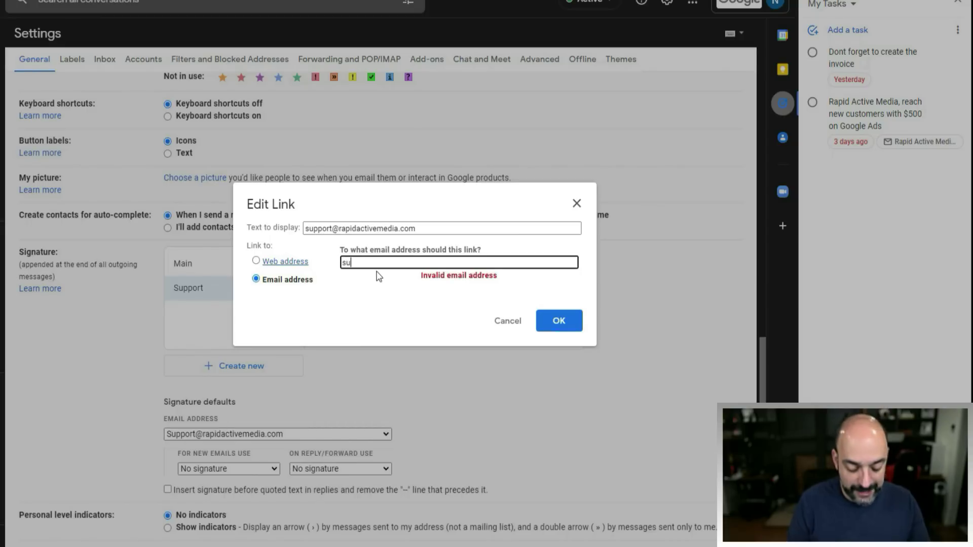
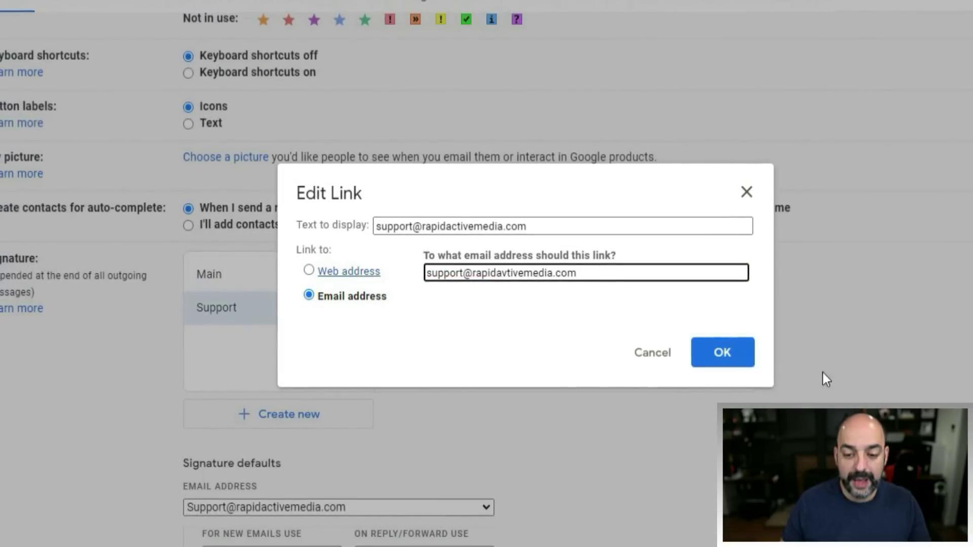
left_click(722, 355)
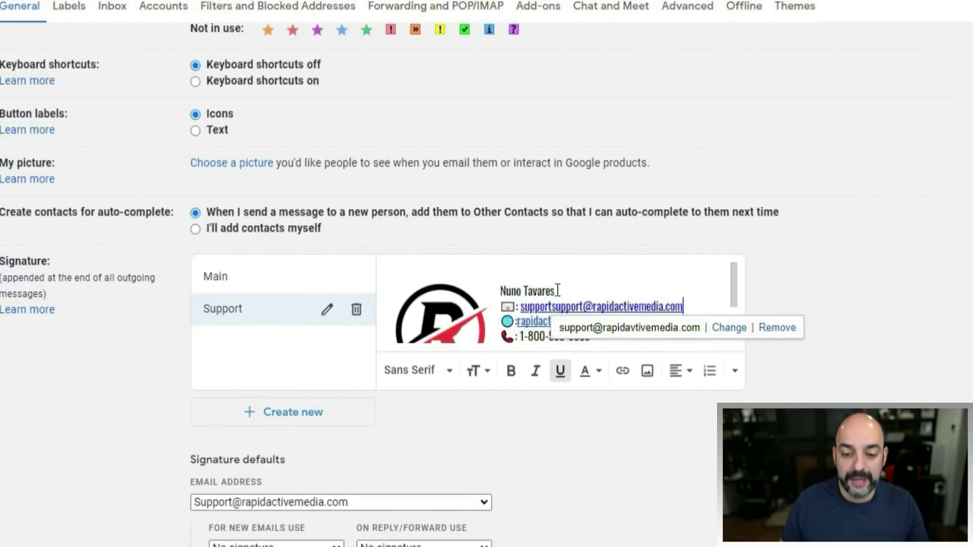
left_click_drag(558, 291, 499, 291)
key("BackSpace")
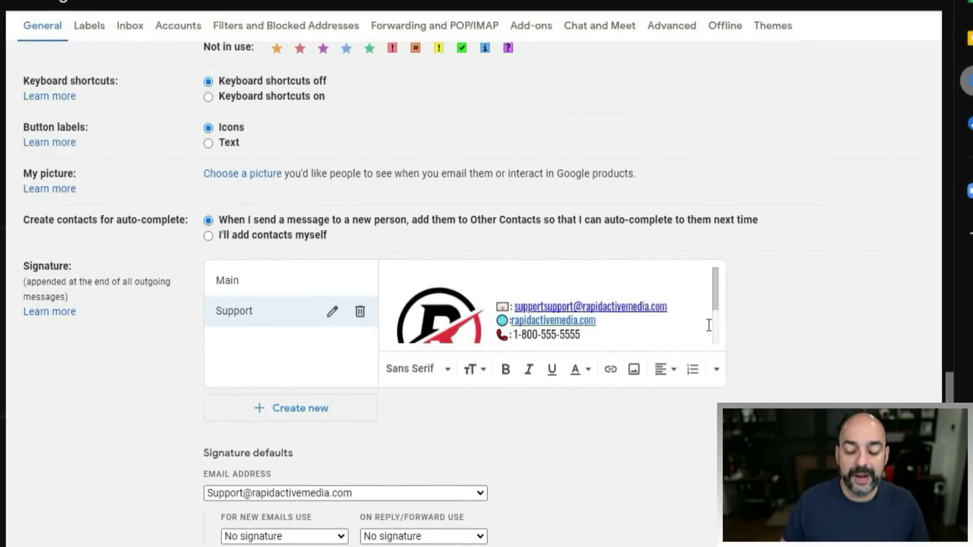
- Set the Support address's new-email and reply/forward signature defaults both to Support
scroll(659, 324, "down", 2)
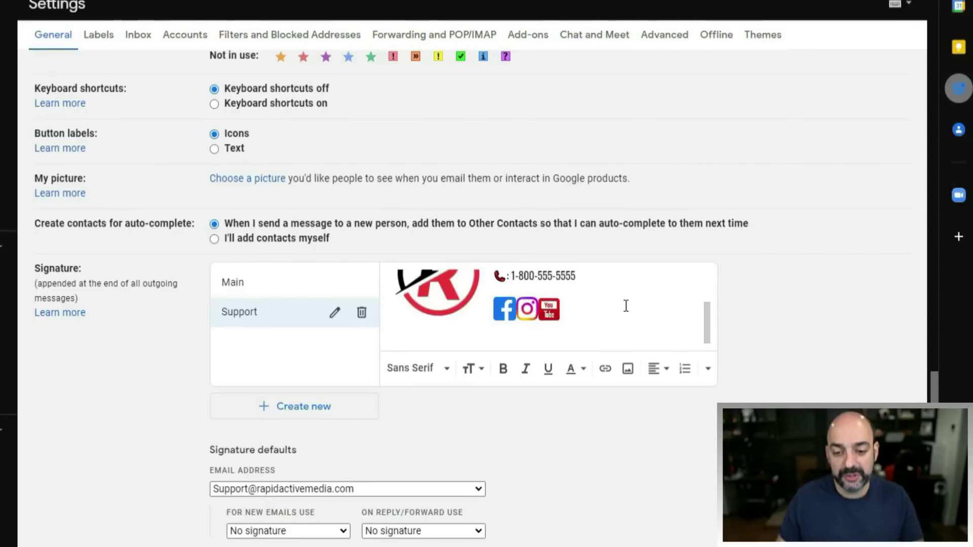
scroll(654, 305, "up", 2)
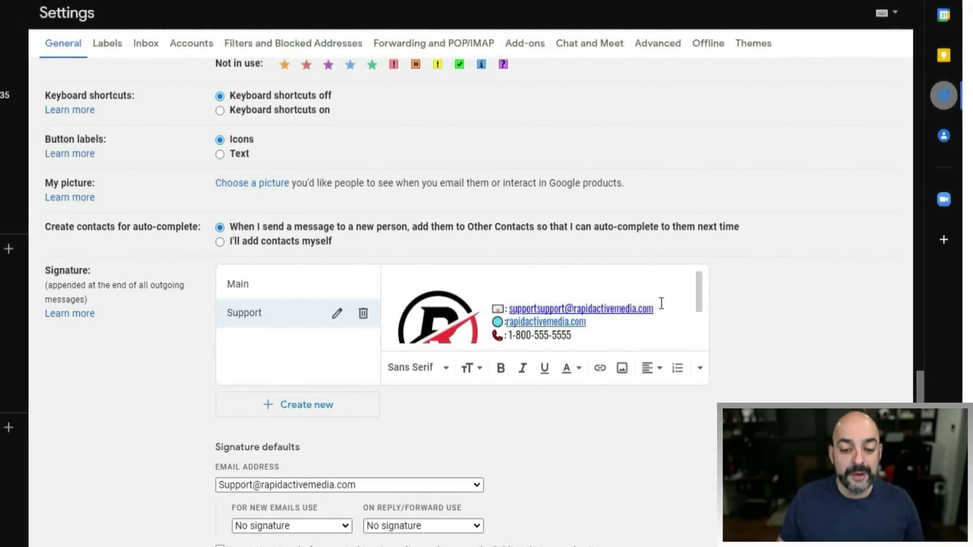
scroll(659, 308, "down", 2)
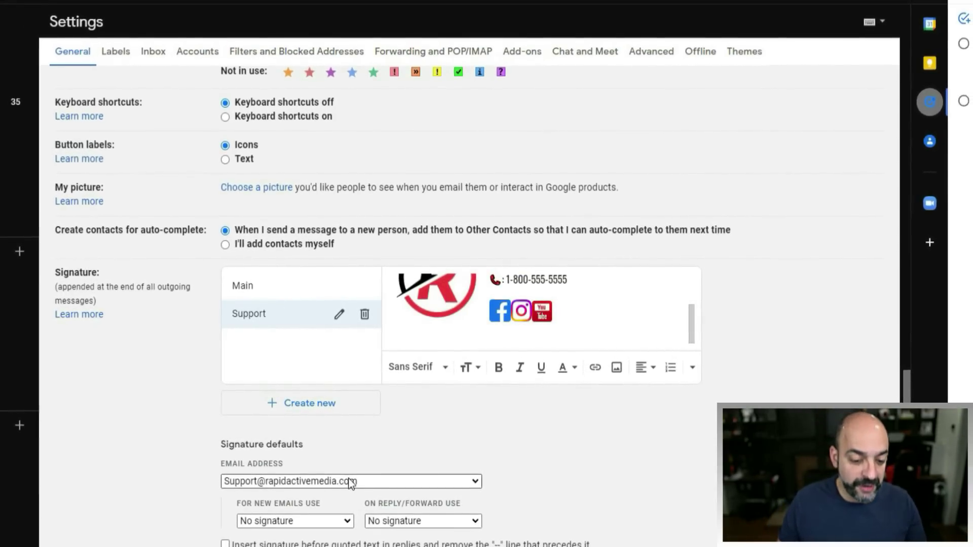
scroll(350, 484, "down", 2)
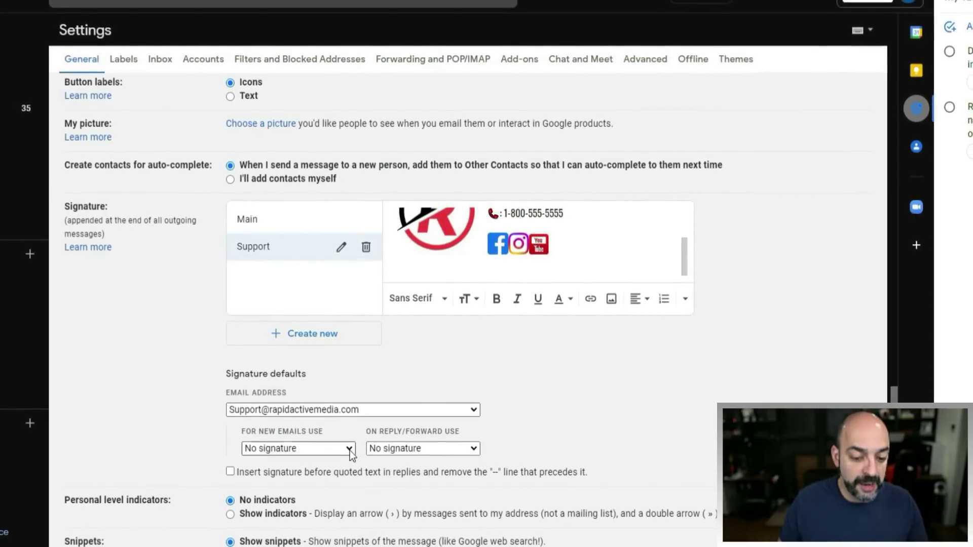
left_click(350, 451)
left_click(336, 484)
left_click(398, 445)
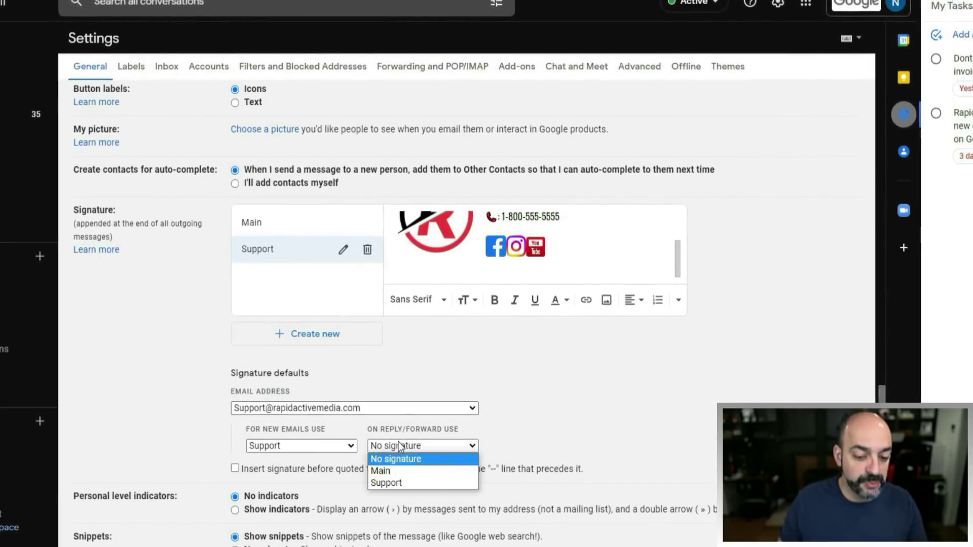
left_click(386, 483)
scroll(679, 406, "up", 5)
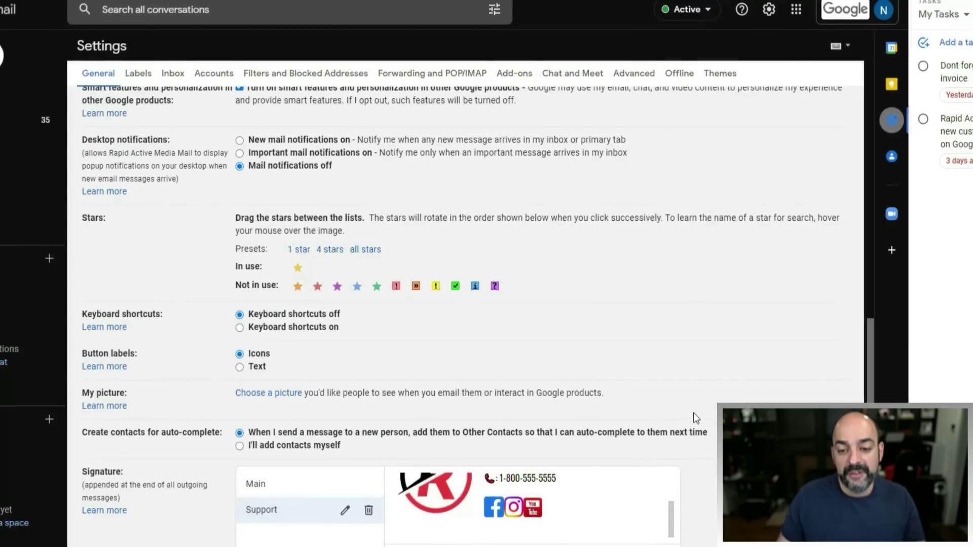
scroll(693, 412, "down", 5)
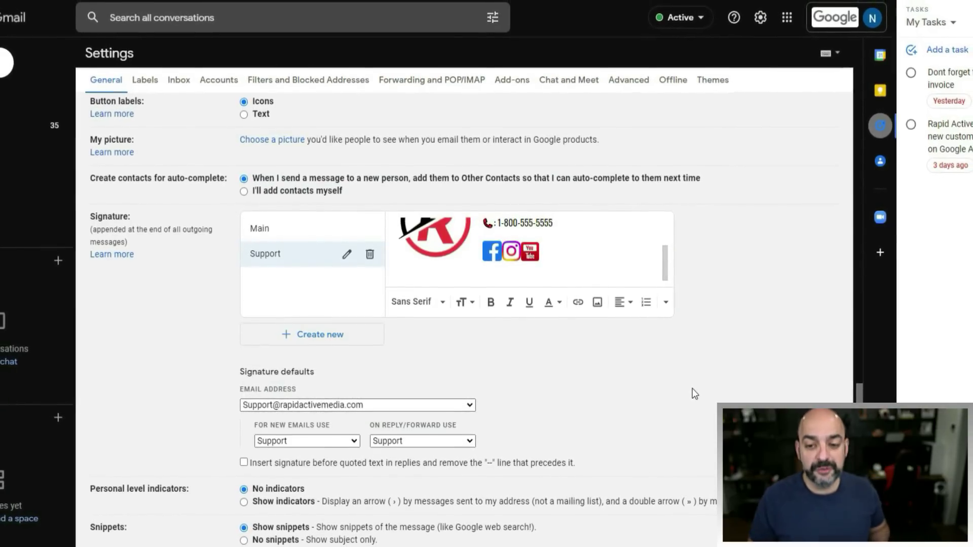